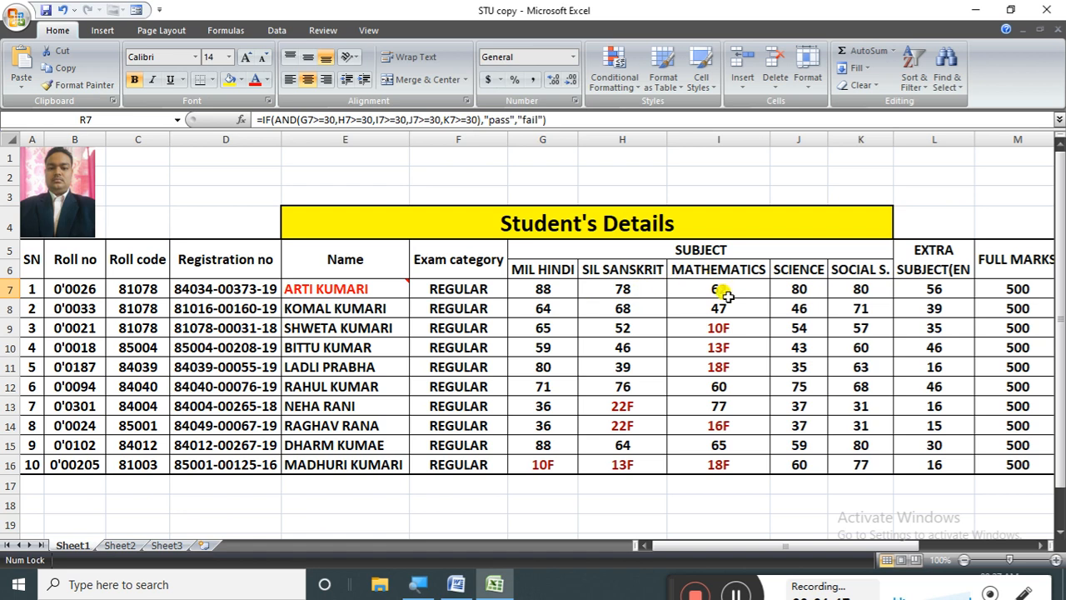
Inspect the formula behind the first student's pass mark in cell N7
{"action": "left_click_drag", "start_coordinate": [818, 545], "coordinate": [871, 542]}
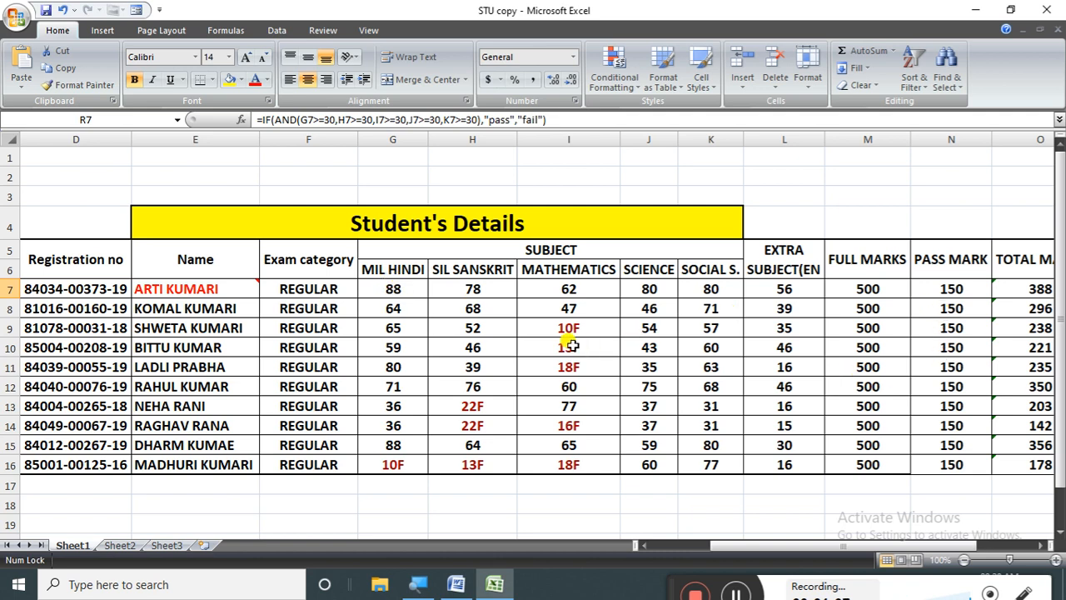
{"action": "left_click", "coordinate": [931, 290]}
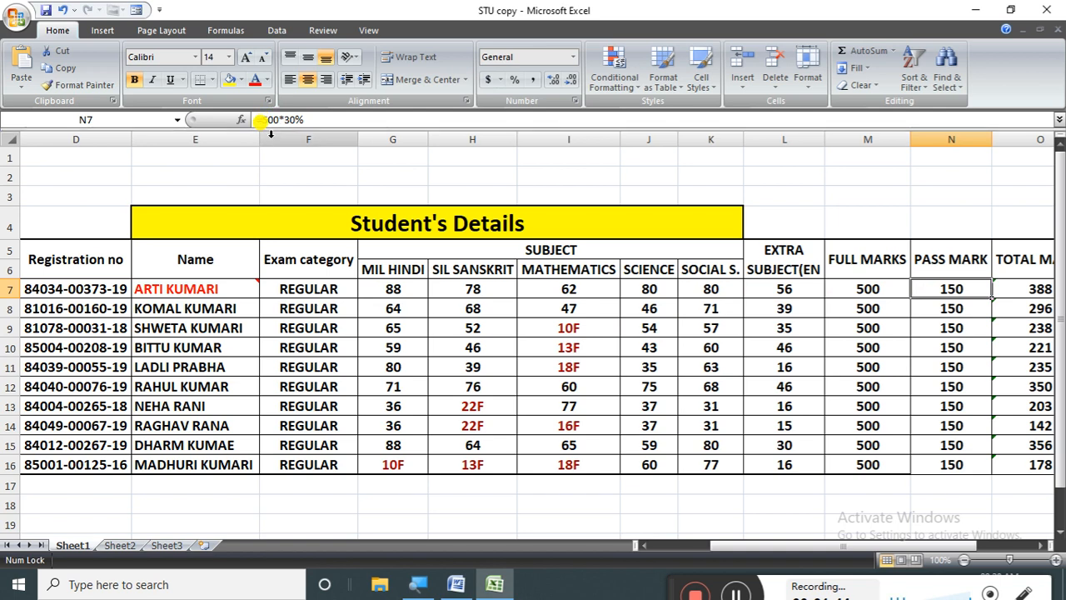
Calculate the average of the first student's five subject marks, G7:K7, in cell G19 with the AVERAGE function
{"action": "left_click", "coordinate": [369, 522]}
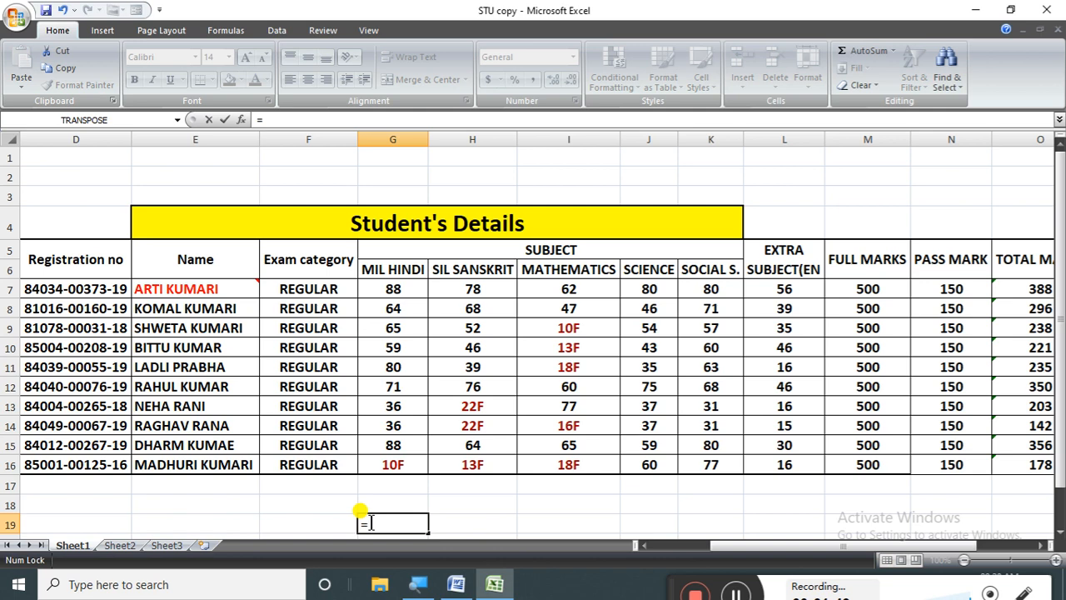
{"action": "type", "text": "=ava"}
{"action": "key", "text": "BackSpace"}
{"action": "type", "text": "e"}
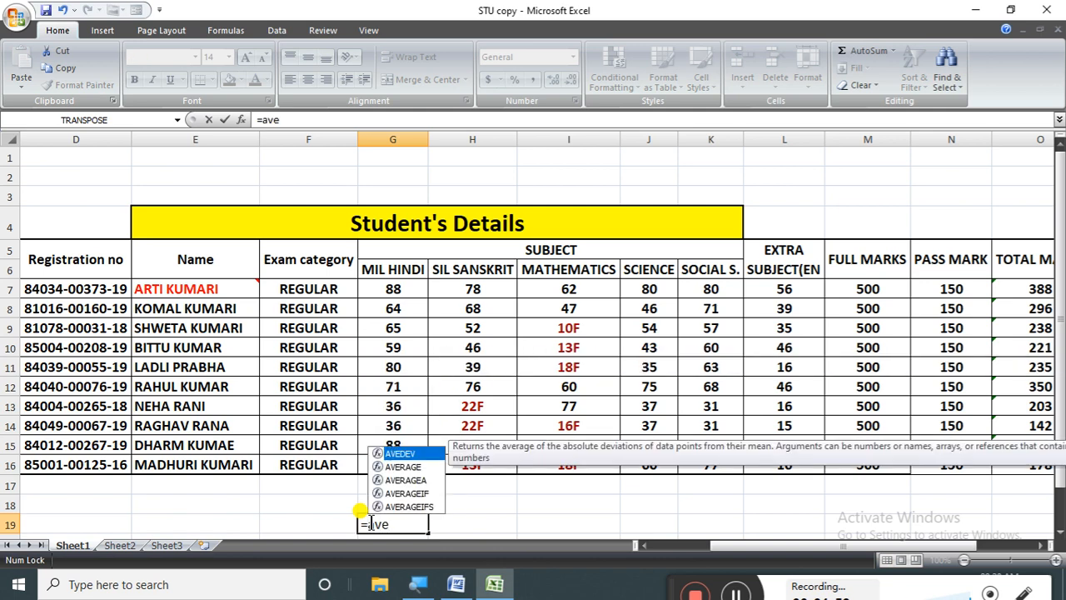
{"action": "type", "text": "g"}
{"action": "key", "text": "BackSpace"}
{"action": "type", "text": "r"}
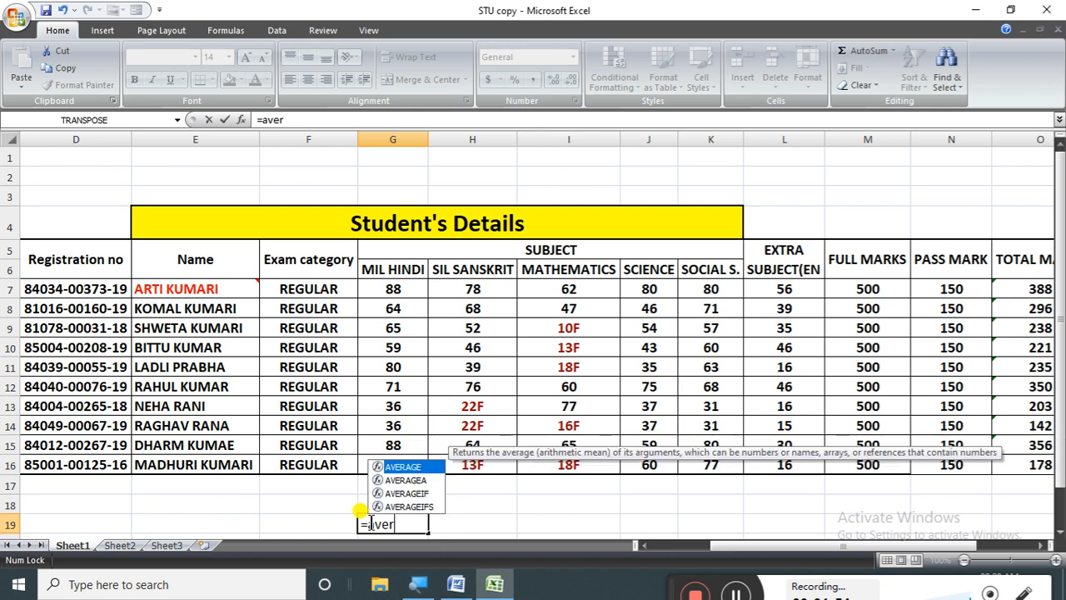
{"action": "key", "text": "Tab"}
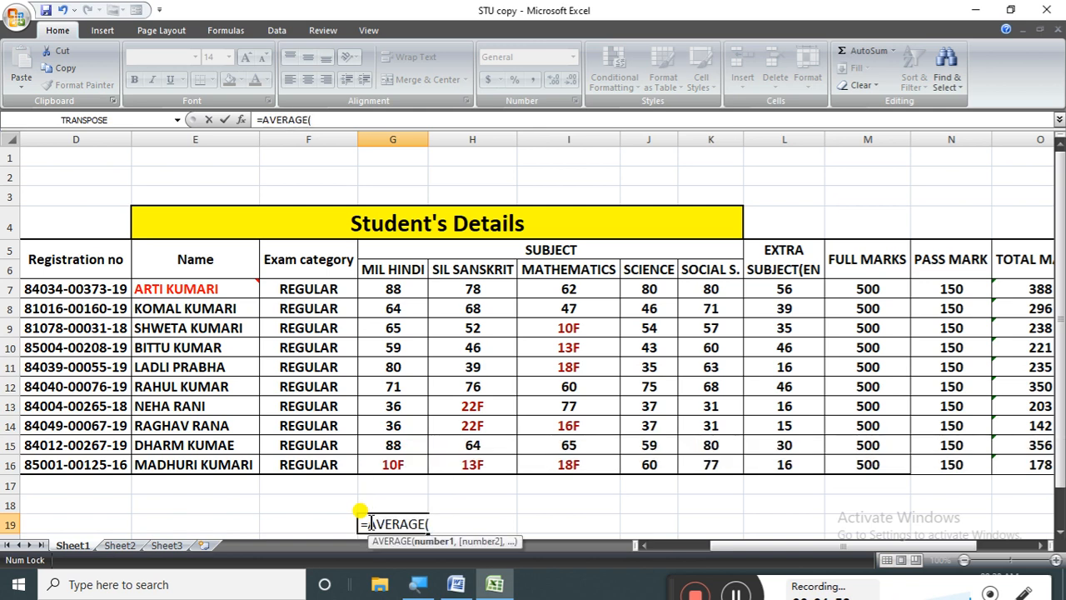
{"action": "left_click_drag", "start_coordinate": [399, 286], "coordinate": [681, 290]}
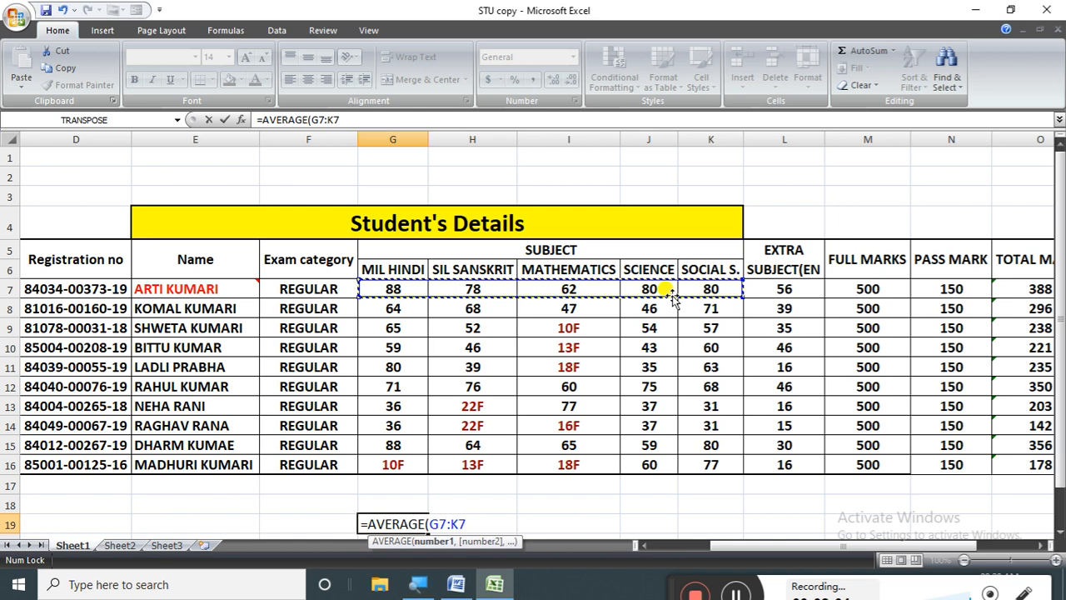
{"action": "key", "text": "Return"}
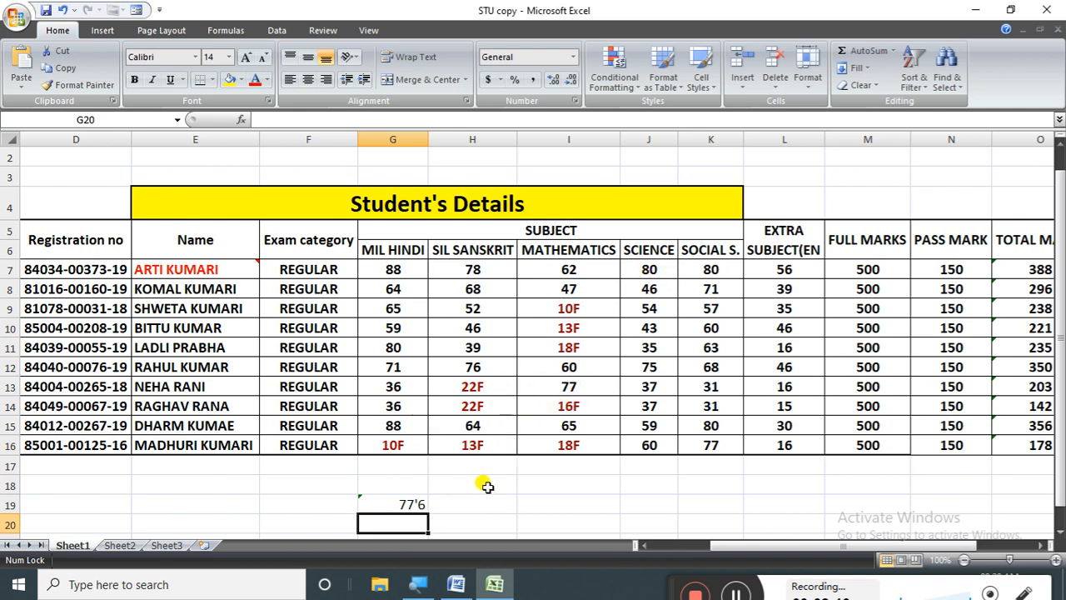
Examine how percentage, division and result relate to the subject marks in rows 13, 14 and 11
{"action": "left_click_drag", "start_coordinate": [829, 545], "coordinate": [977, 545]}
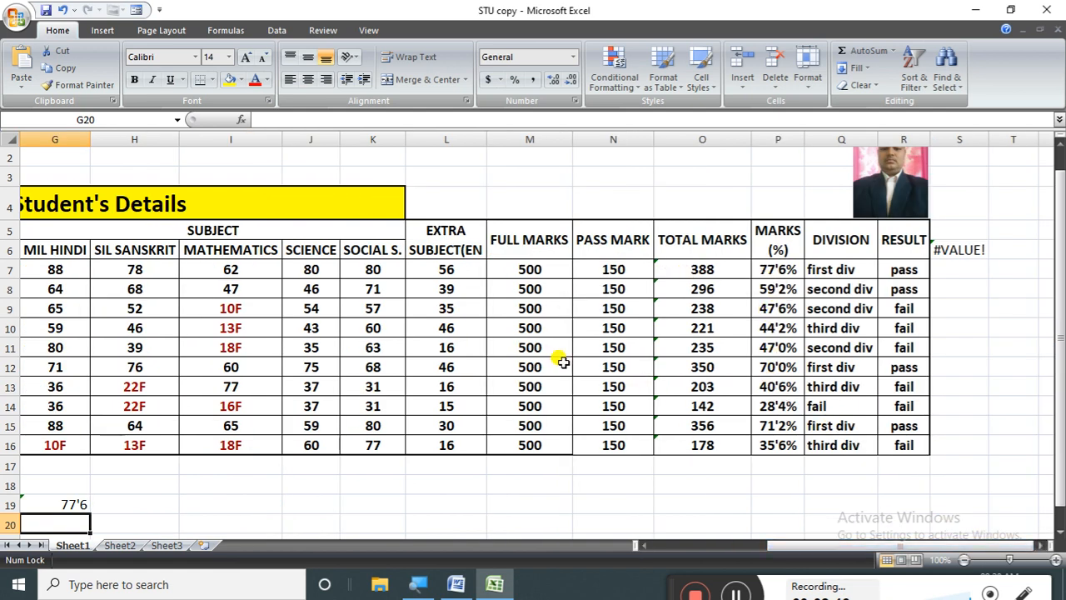
{"action": "left_click_drag", "start_coordinate": [769, 545], "coordinate": [744, 546]}
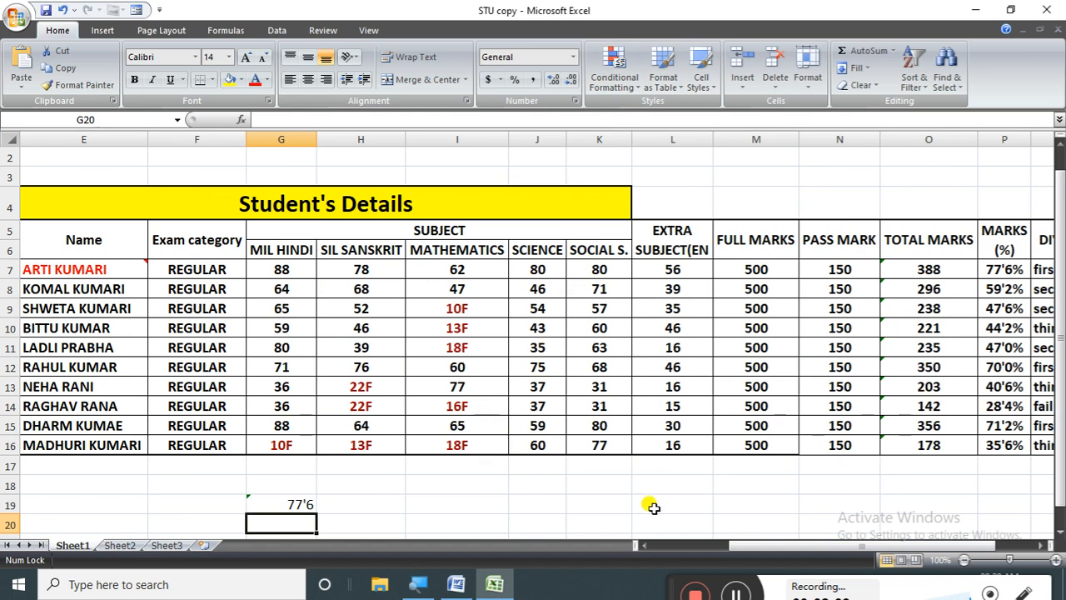
{"action": "left_click_drag", "start_coordinate": [737, 546], "coordinate": [758, 546]}
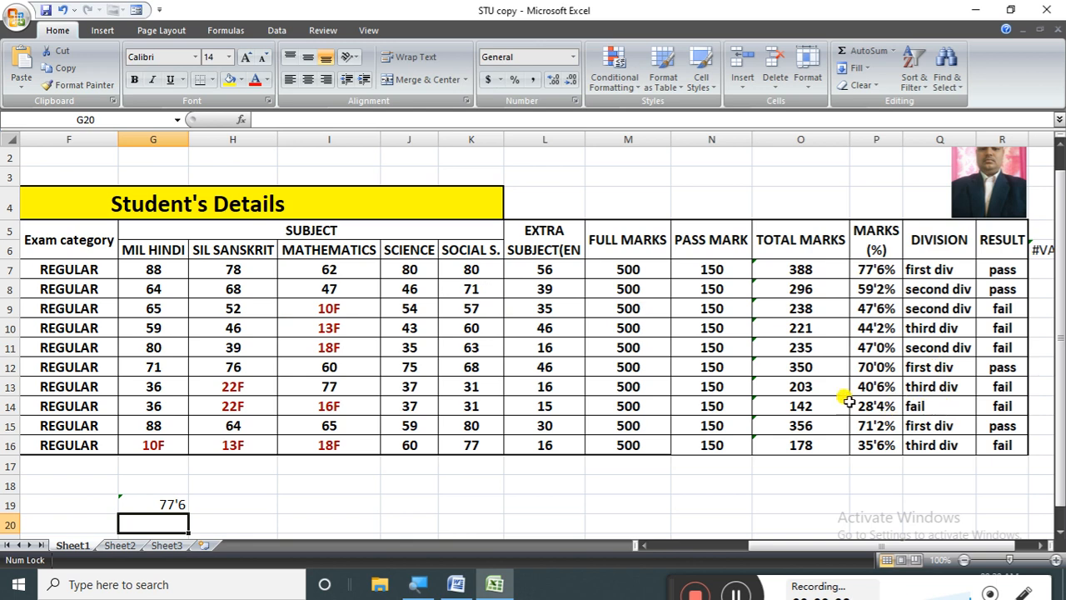
{"action": "left_click", "coordinate": [916, 386]}
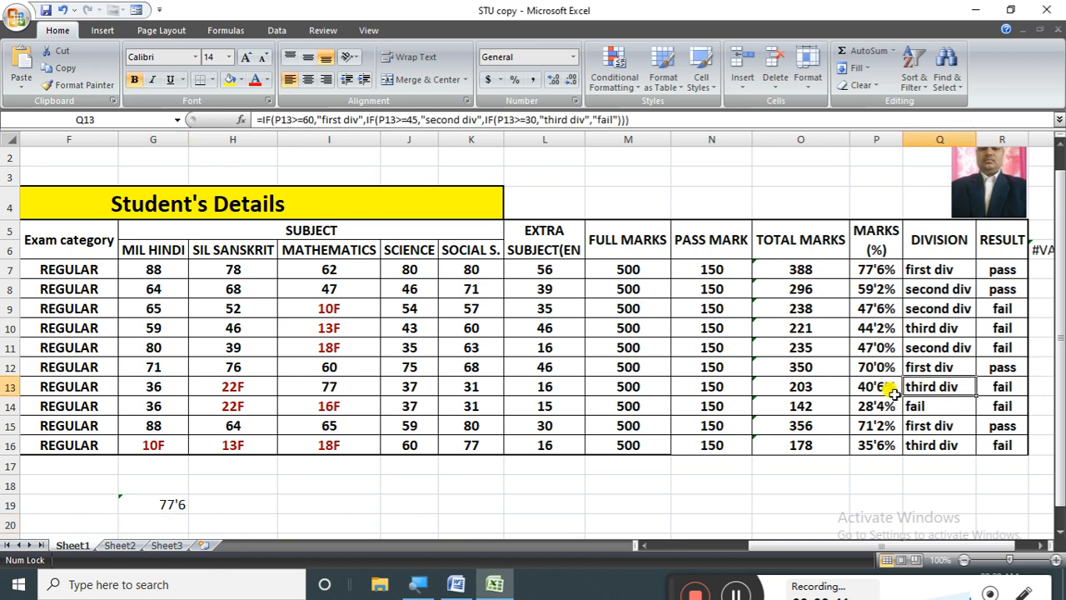
{"action": "left_click", "coordinate": [868, 388]}
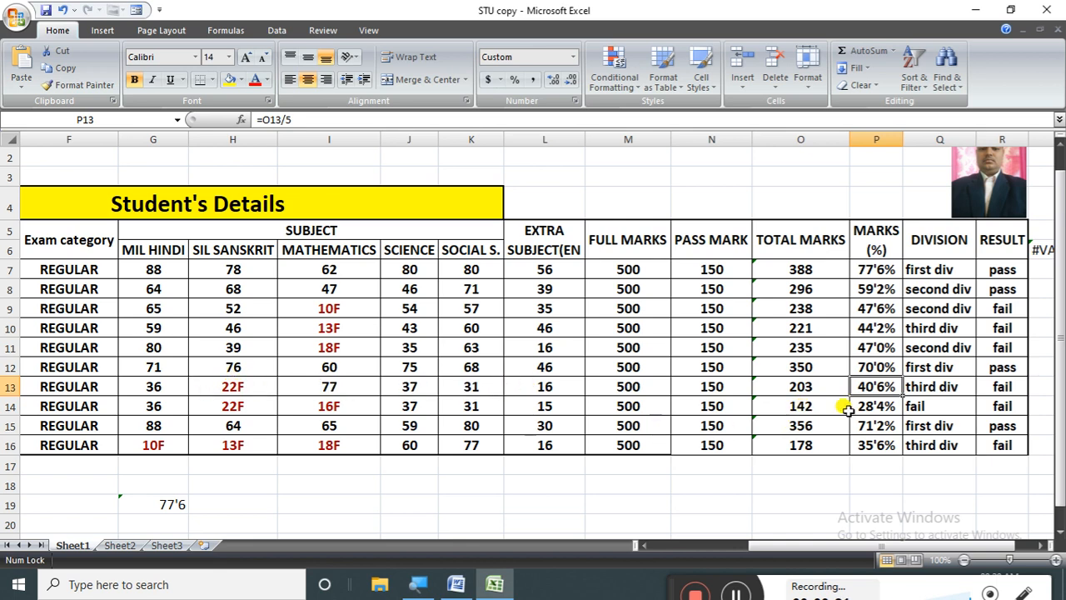
{"action": "left_click", "coordinate": [880, 404]}
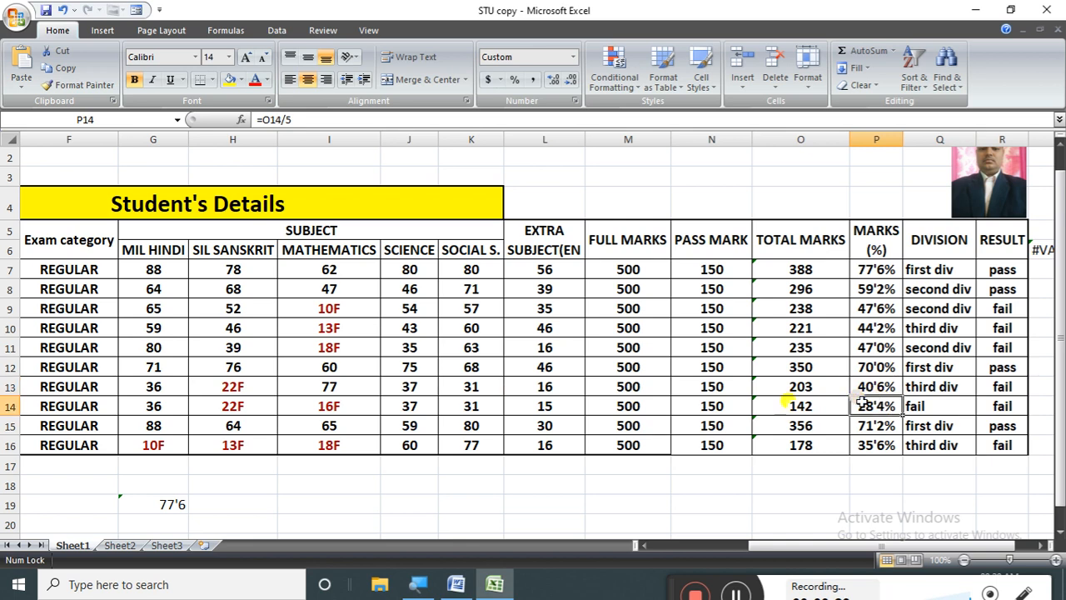
{"action": "left_click", "coordinate": [8, 386]}
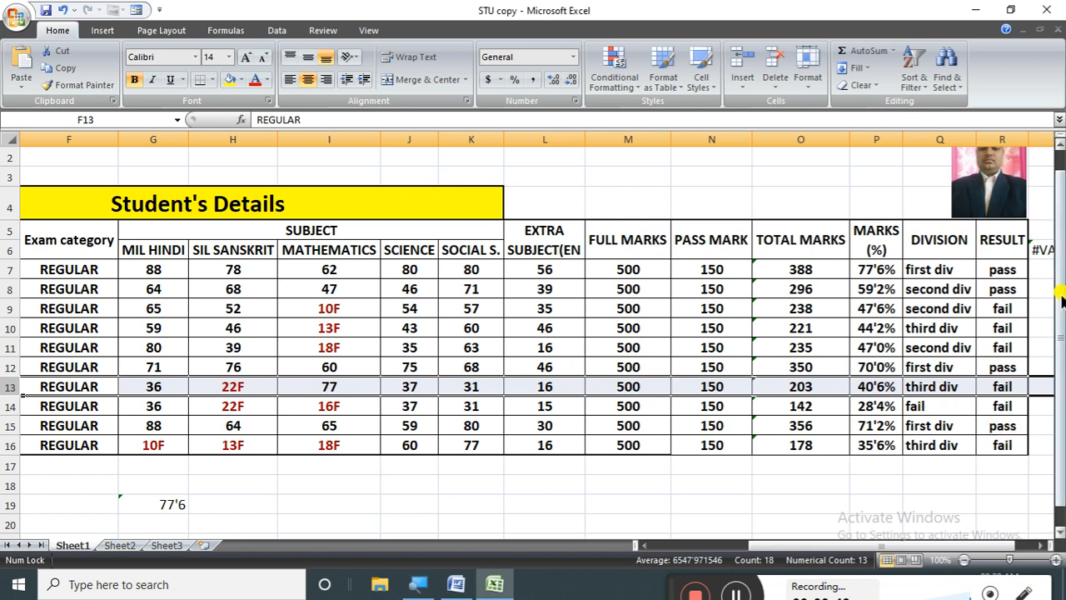
{"action": "left_click", "coordinate": [929, 350]}
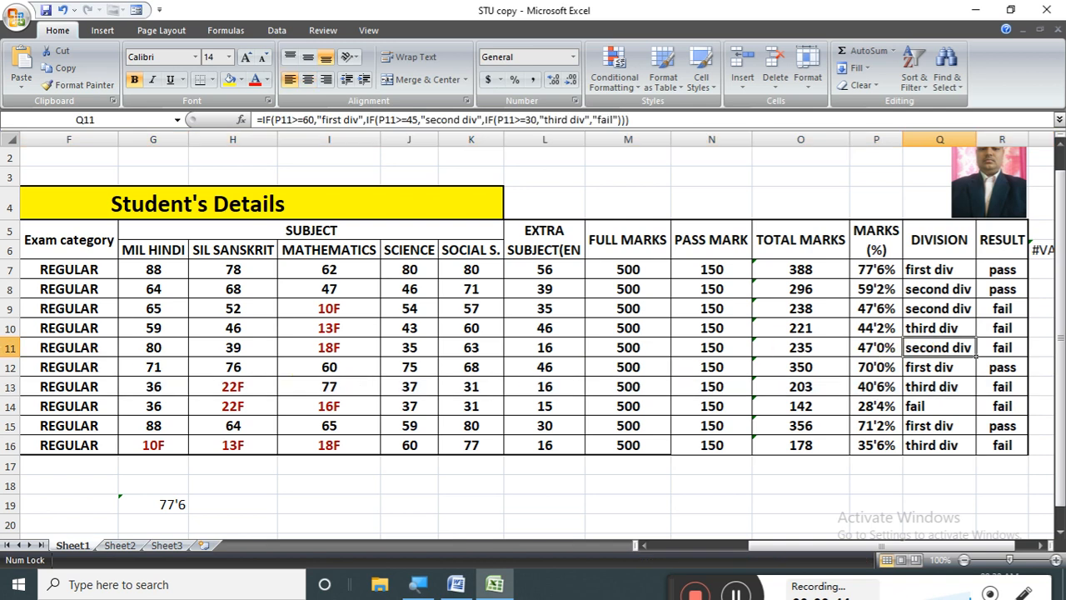
{"action": "left_click", "coordinate": [5, 349]}
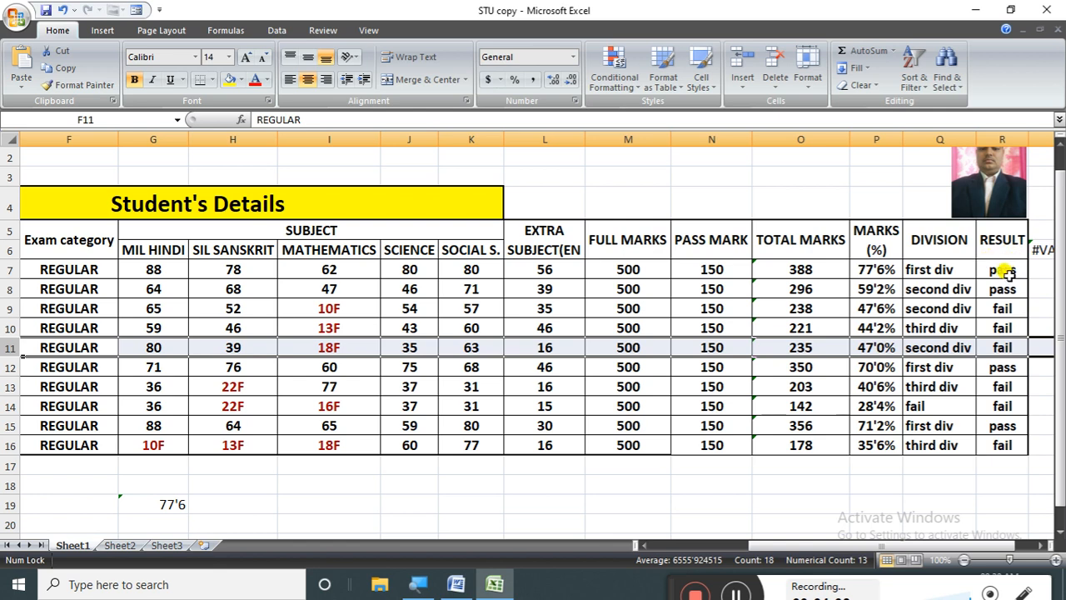
Clear the results in R7:R16 and start an IF formula with a nested AND function in R7
{"action": "left_click_drag", "start_coordinate": [1005, 271], "coordinate": [1005, 437]}
{"action": "key", "text": "Delete"}
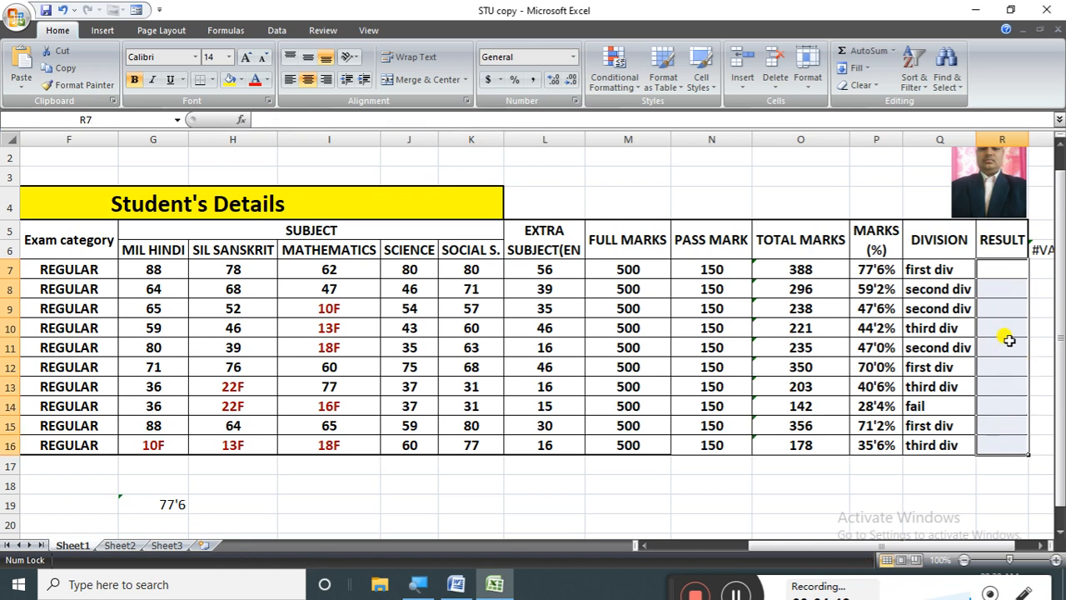
{"action": "left_click", "coordinate": [1012, 269]}
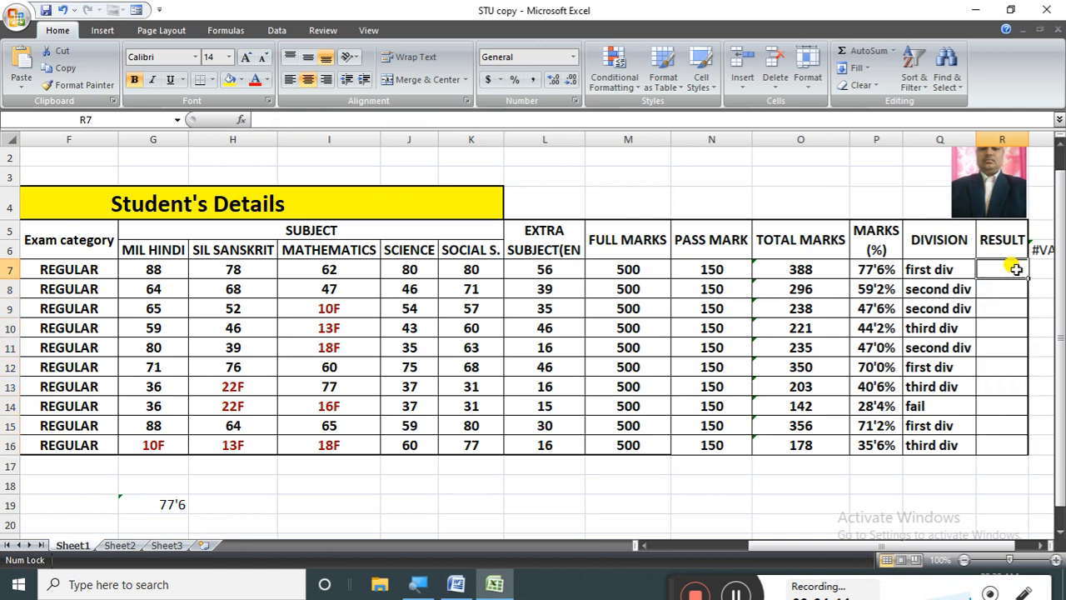
{"action": "type", "text": "="}
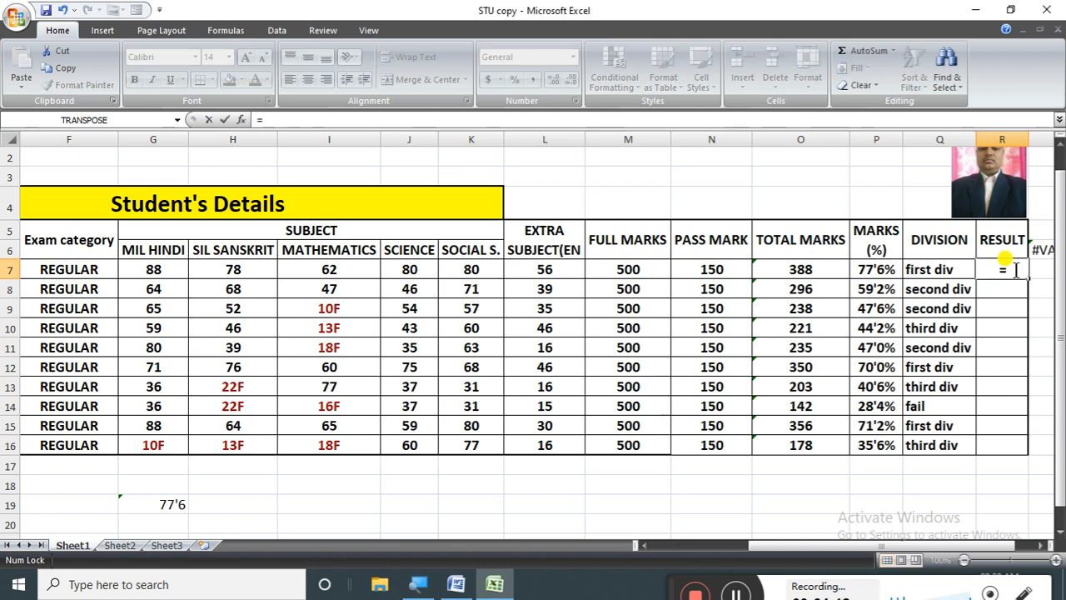
{"action": "type", "text": "if"}
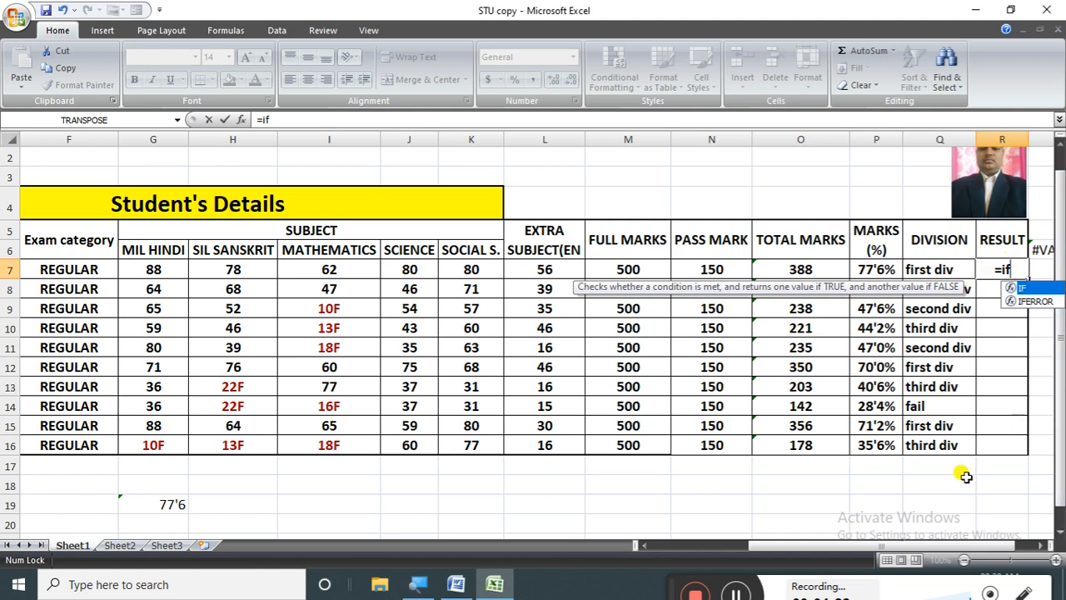
{"action": "left_click_drag", "start_coordinate": [942, 546], "coordinate": [960, 546]}
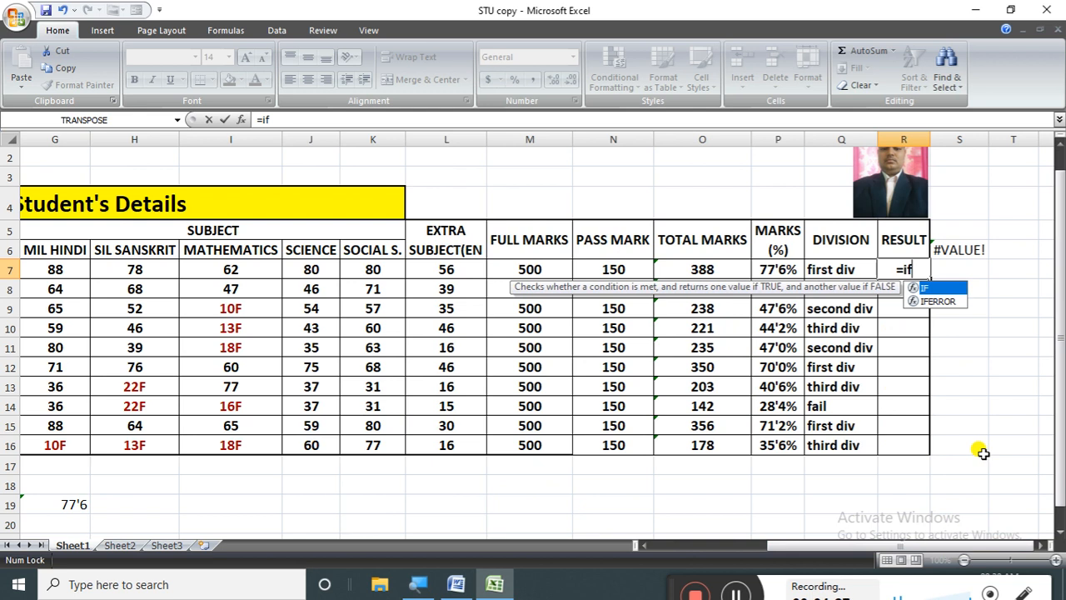
{"action": "key", "text": "Tab"}
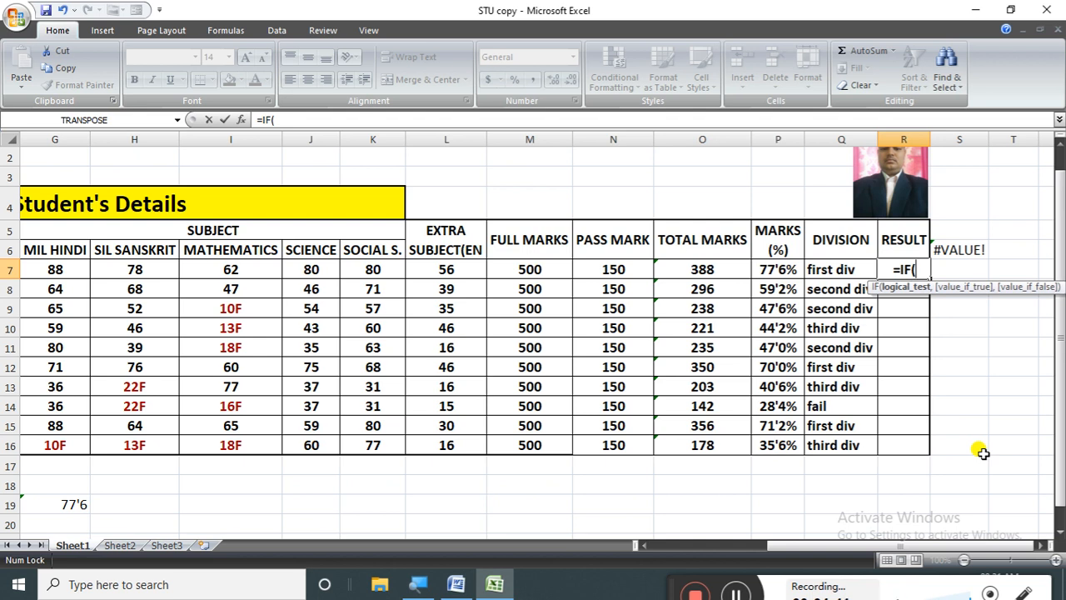
{"action": "type", "text": "an"}
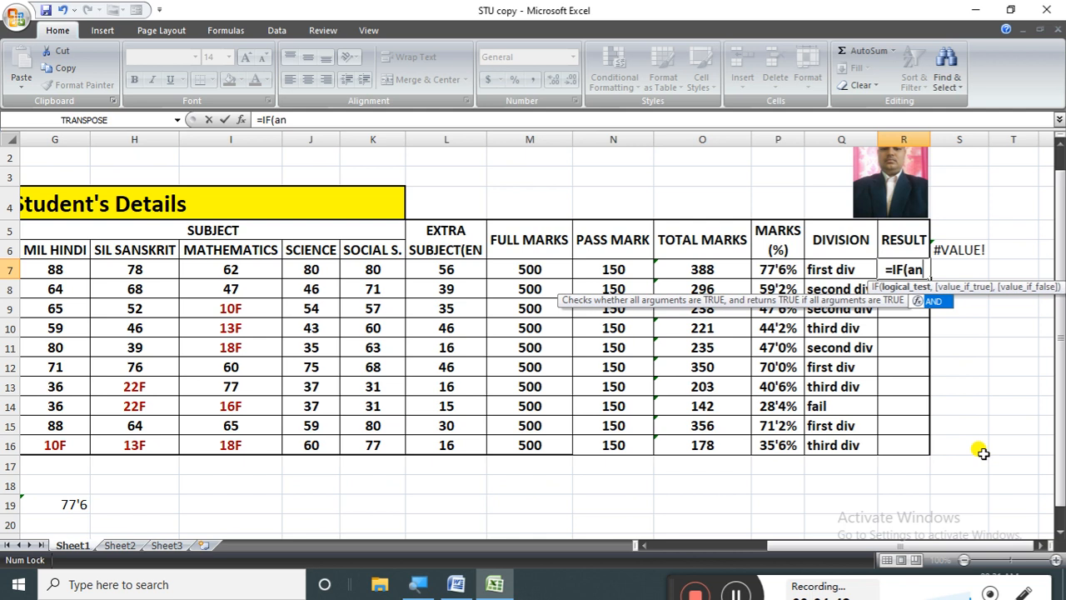
{"action": "type", "text": "d"}
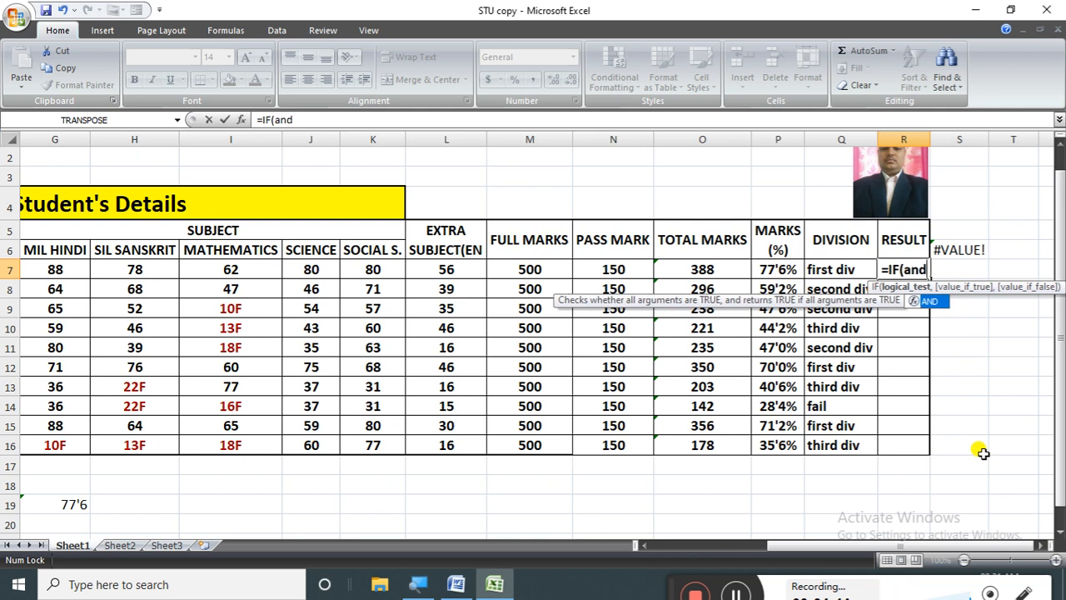
{"action": "key", "text": "Tab"}
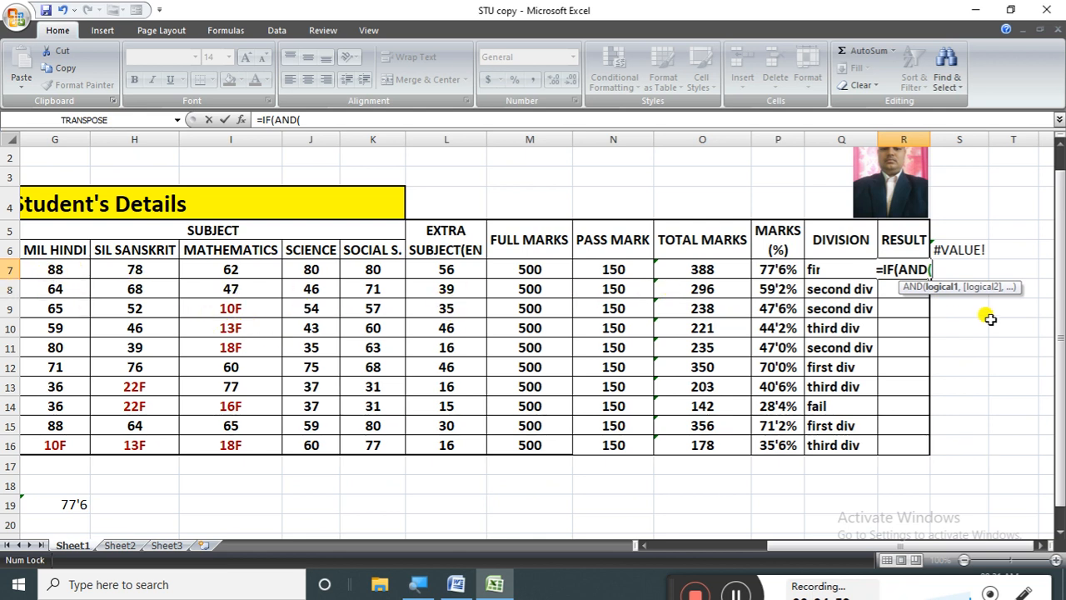
Add the first two AND conditions to the R7 formula, G7>=30 and H7>=30, for the MIL Hindi and SIL Sanskrit marks
{"action": "left_click", "coordinate": [79, 268]}
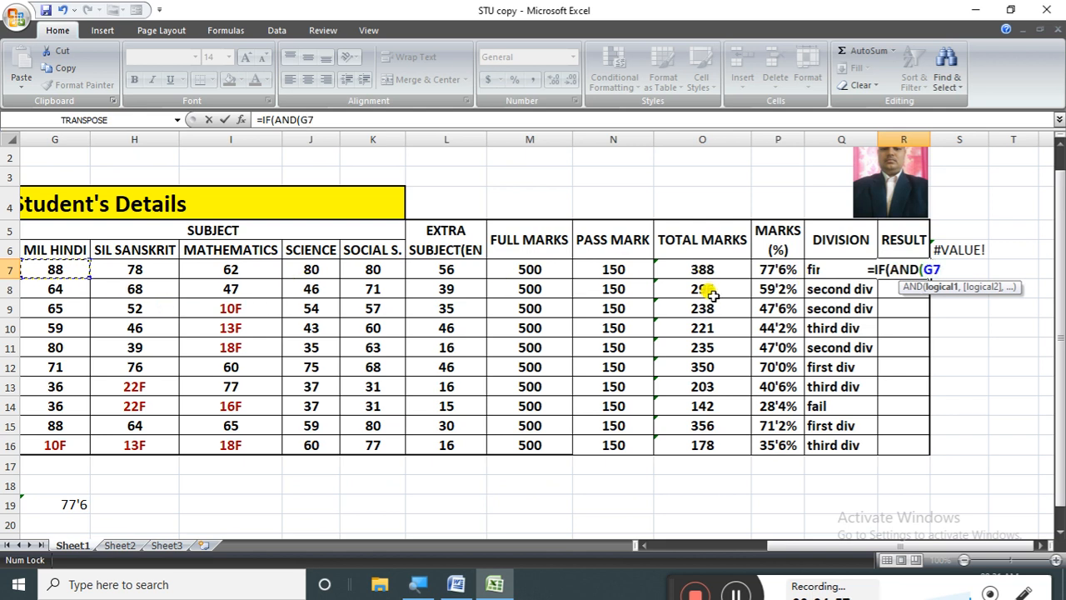
{"action": "type", "text": ">="}
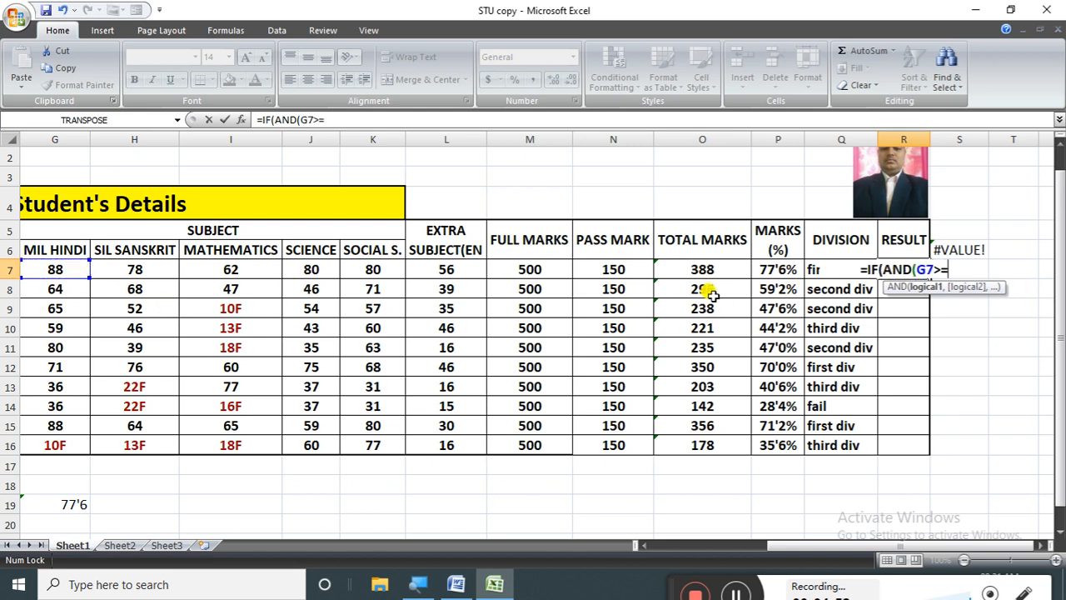
{"action": "type", "text": "30"}
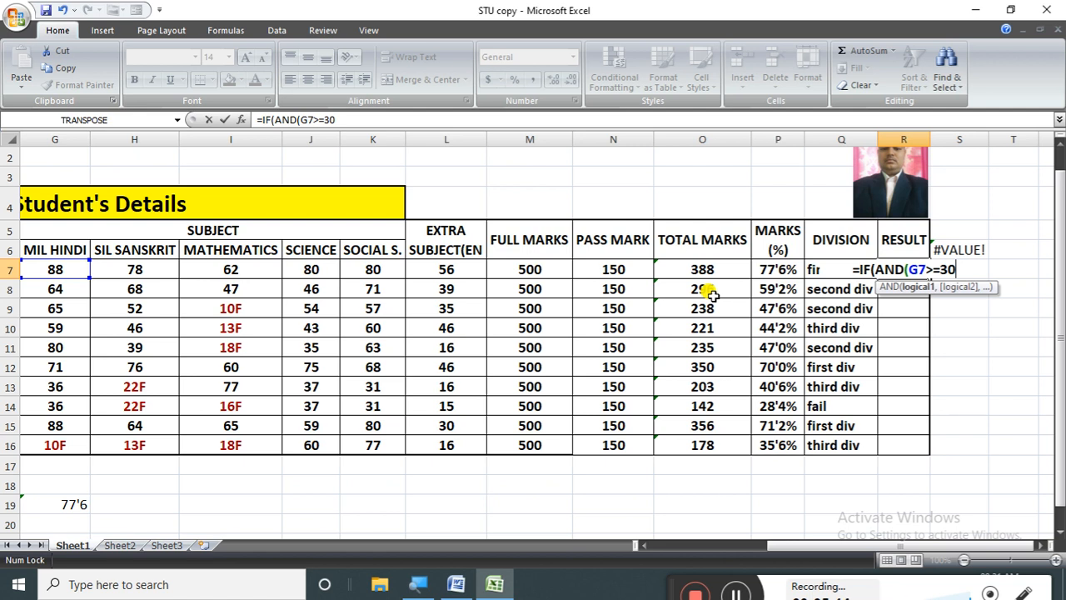
{"action": "type", "text": ","}
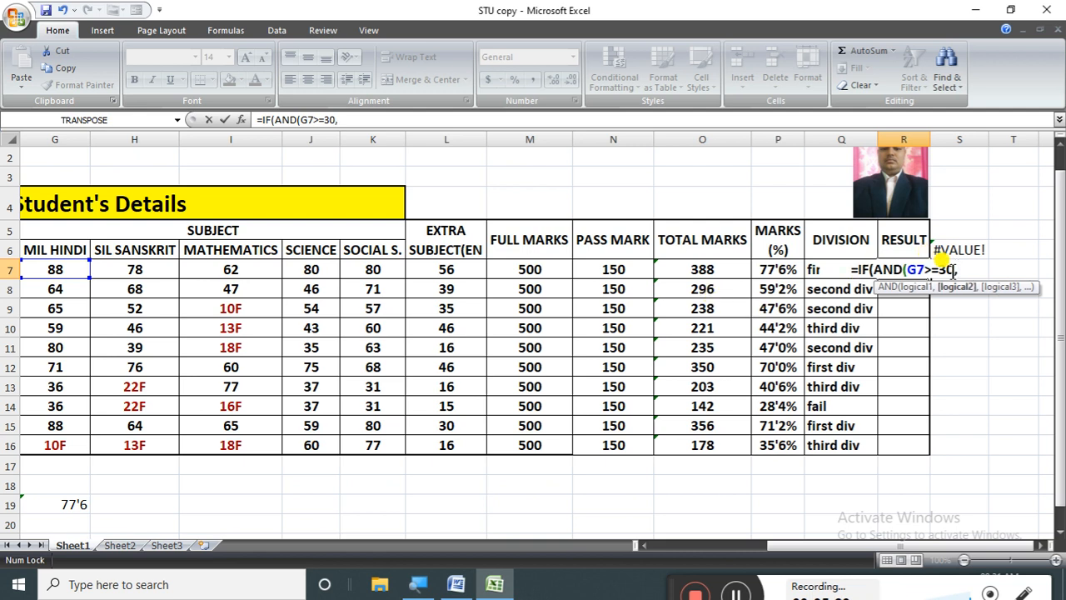
{"action": "left_click", "coordinate": [136, 271]}
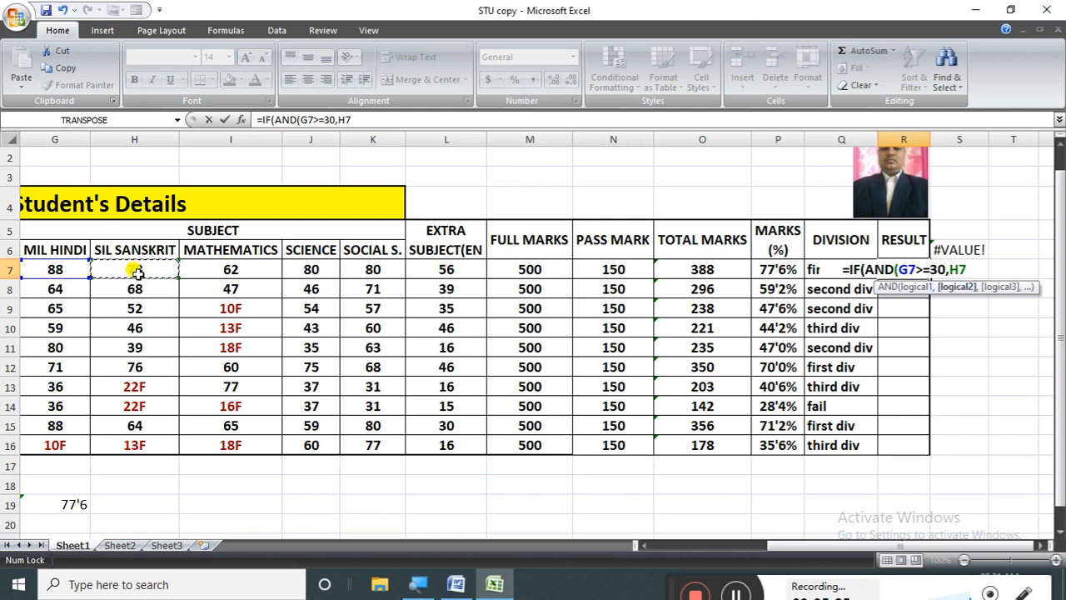
{"action": "type", "text": ">="}
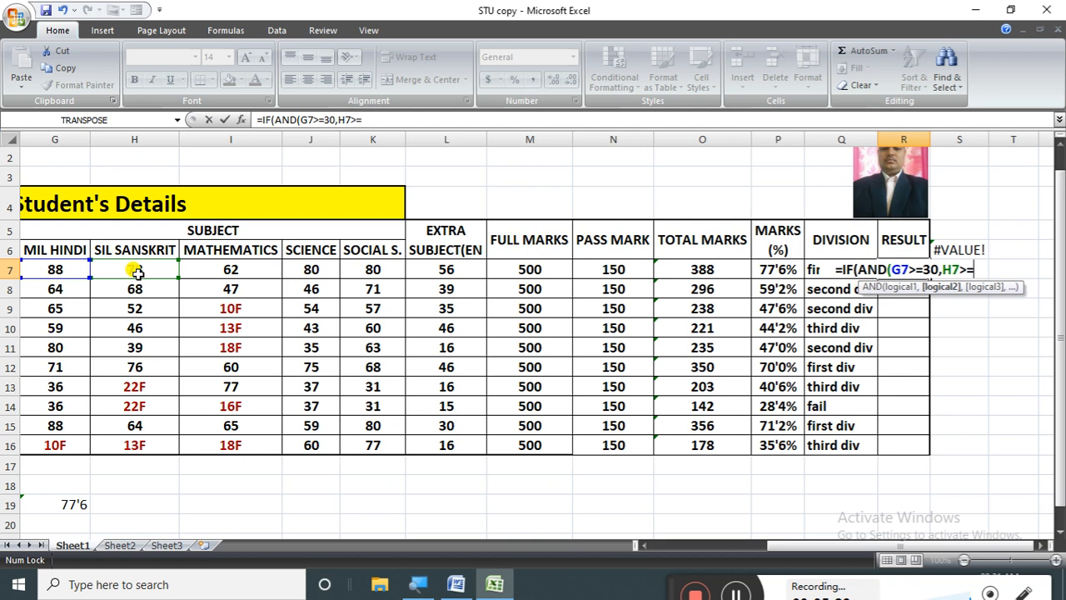
{"action": "type", "text": "30"}
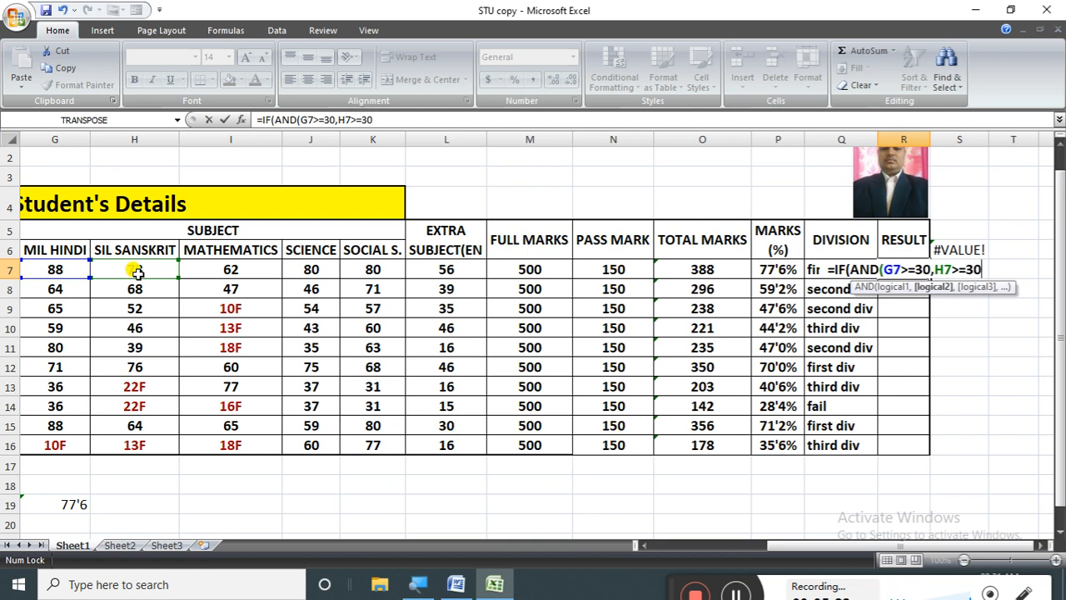
{"action": "type", "text": ","}
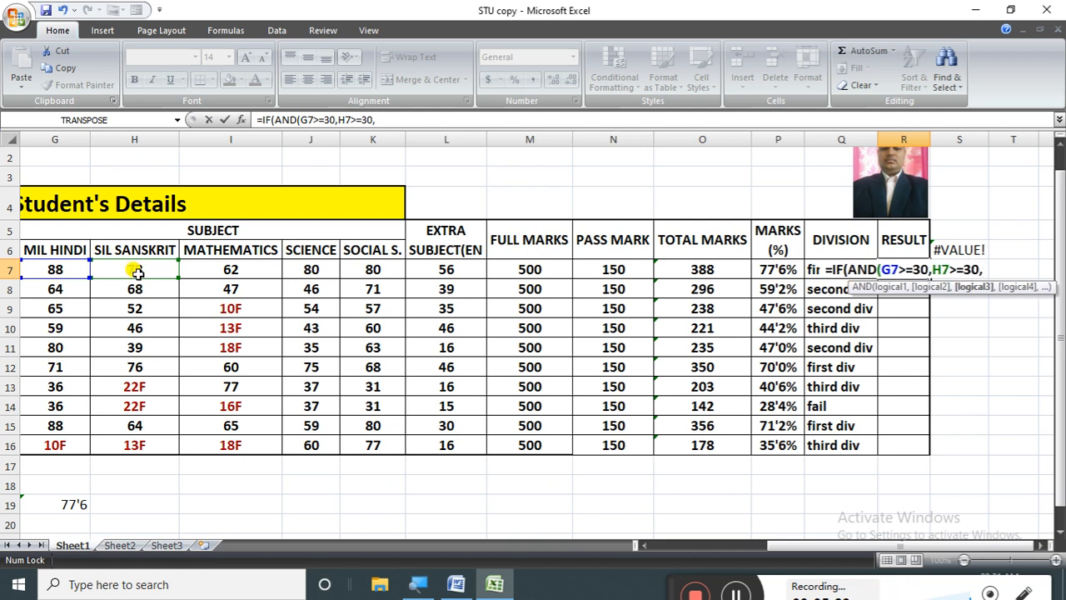
Add the conditions I7>=30, J7>=30 and K7>=30 to the R7 formula and close the AND function as the IF test
{"action": "left_click", "coordinate": [234, 275]}
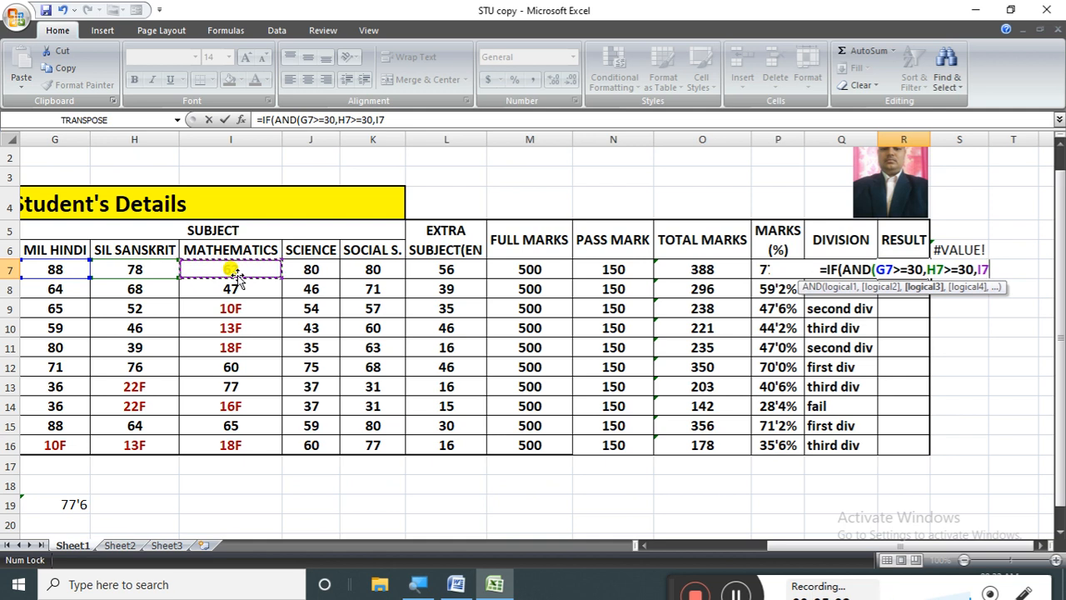
{"action": "type", "text": ">=30"}
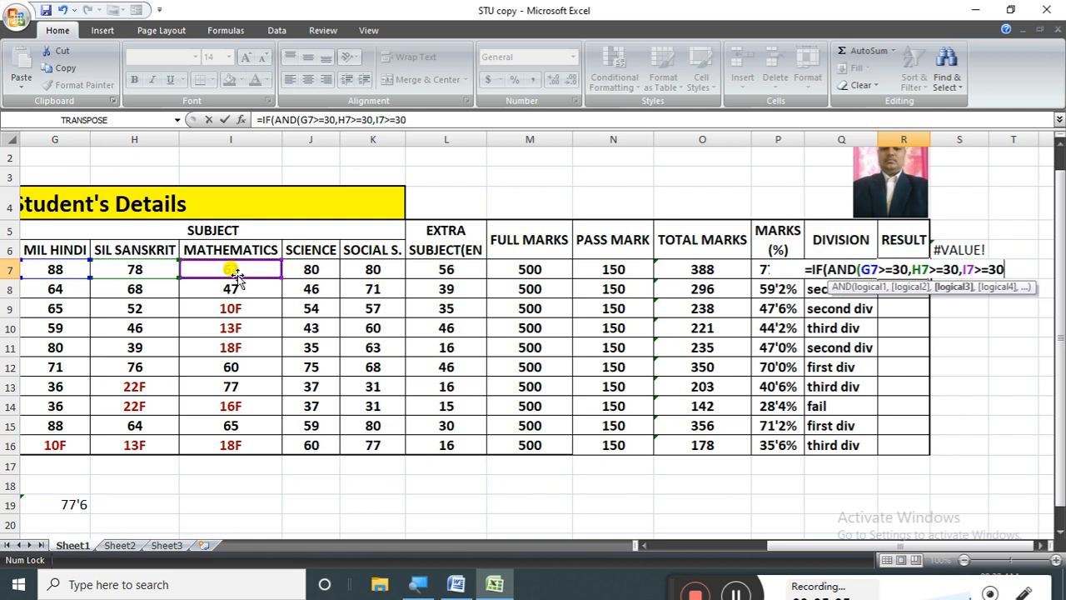
{"action": "type", "text": ","}
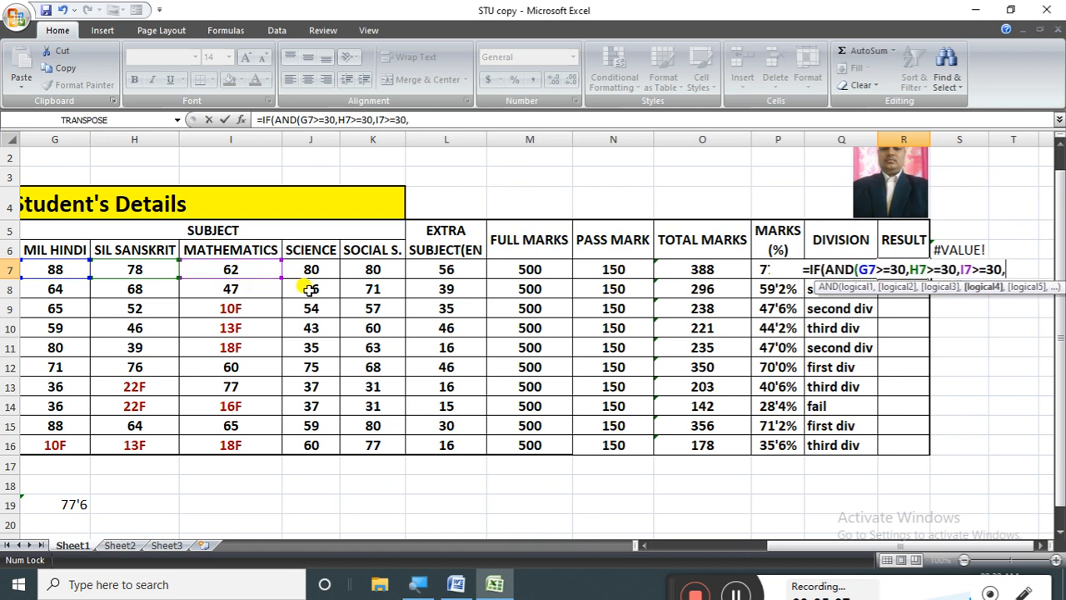
{"action": "left_click", "coordinate": [315, 271]}
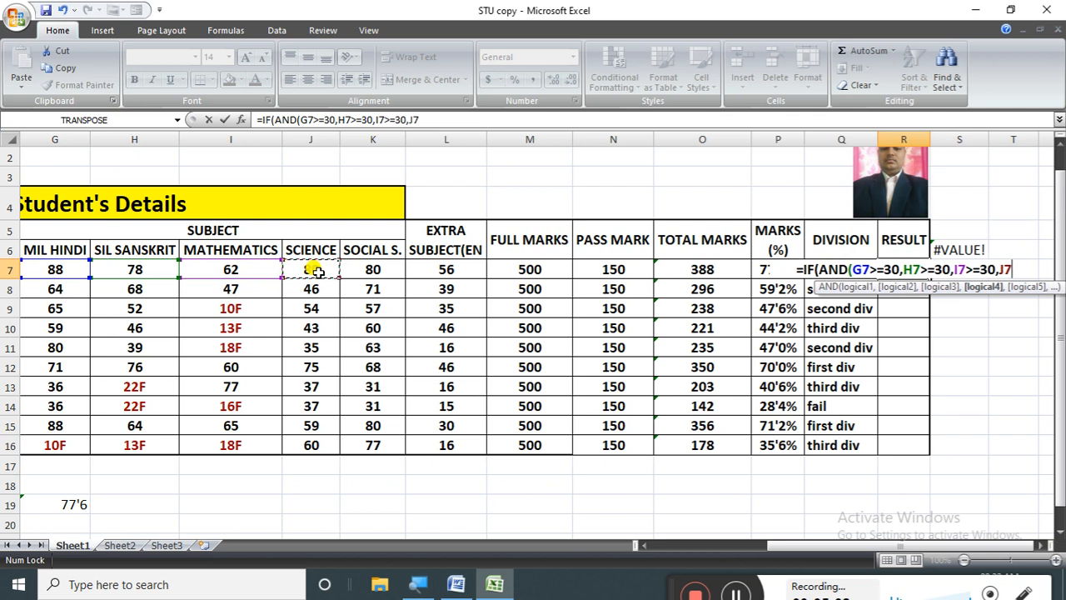
{"action": "type", "text": ">=3"}
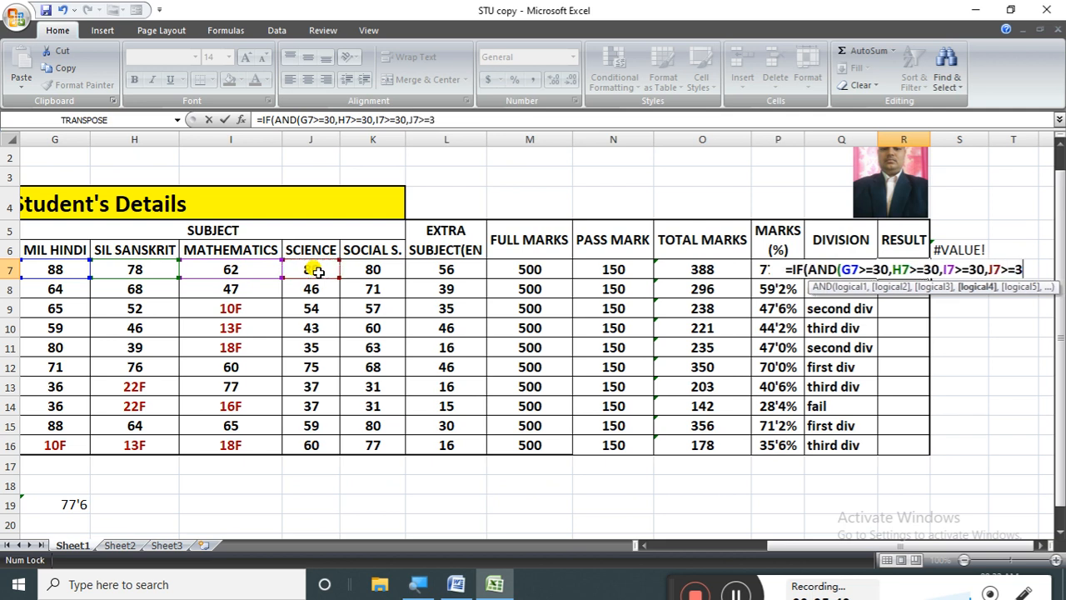
{"action": "type", "text": "0,"}
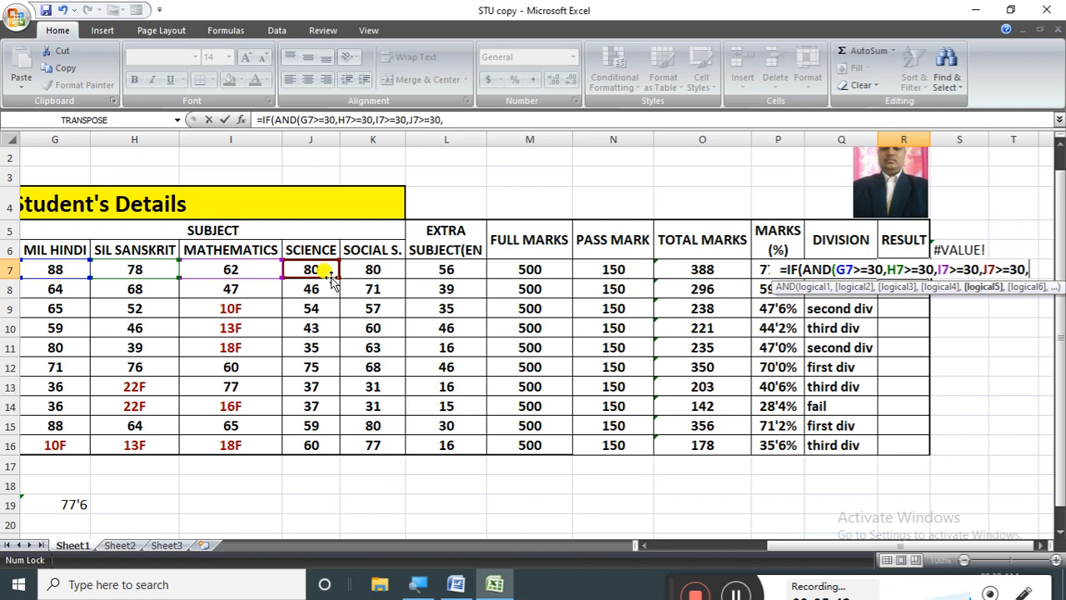
{"action": "left_click", "coordinate": [360, 267]}
{"action": "type", "text": ">=30"}
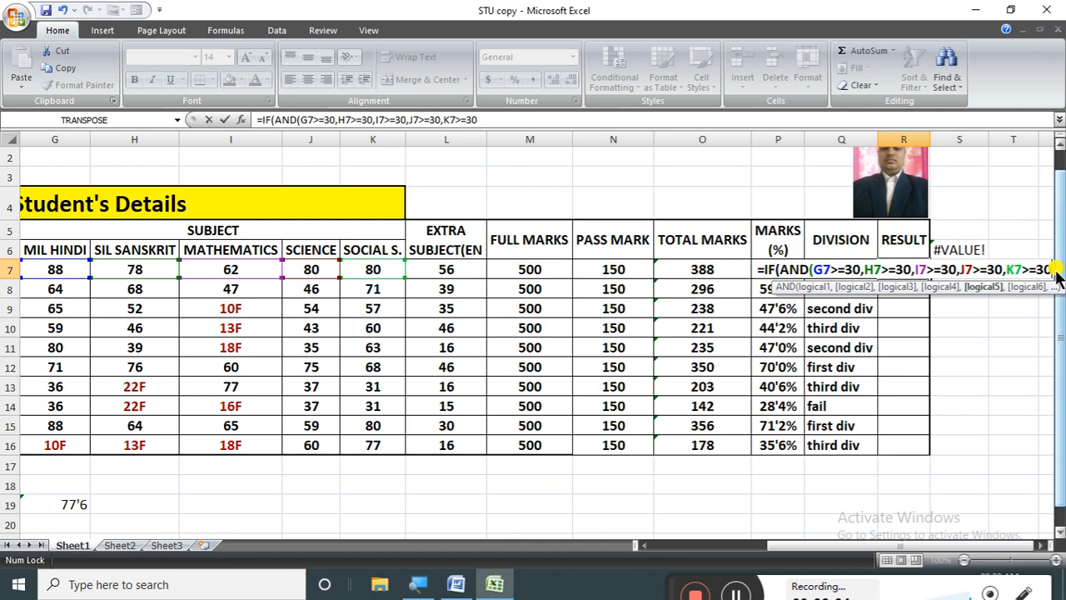
{"action": "type", "text": ")"}
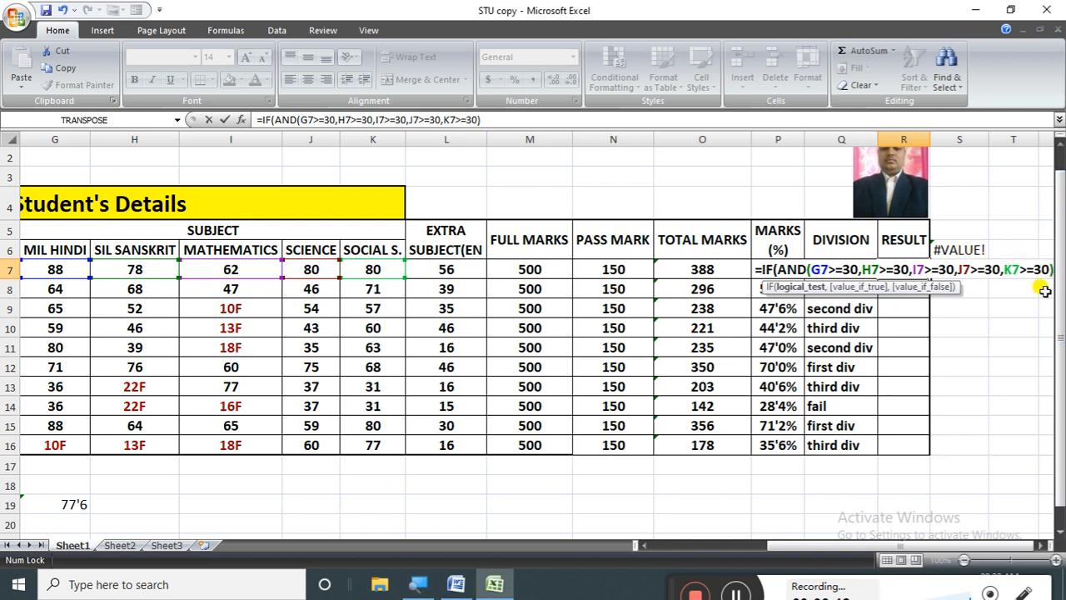
{"action": "type", "text": ","}
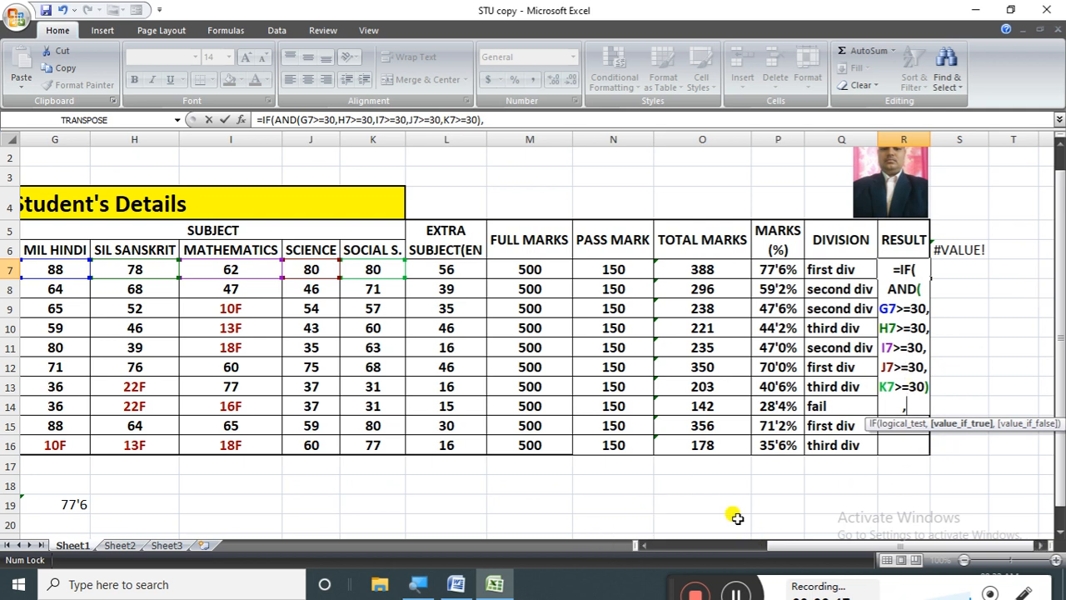
Switch to Magnifier, enlarge the screen to 200%, and return to the unfinished formula in R7
{"action": "left_click", "coordinate": [419, 583]}
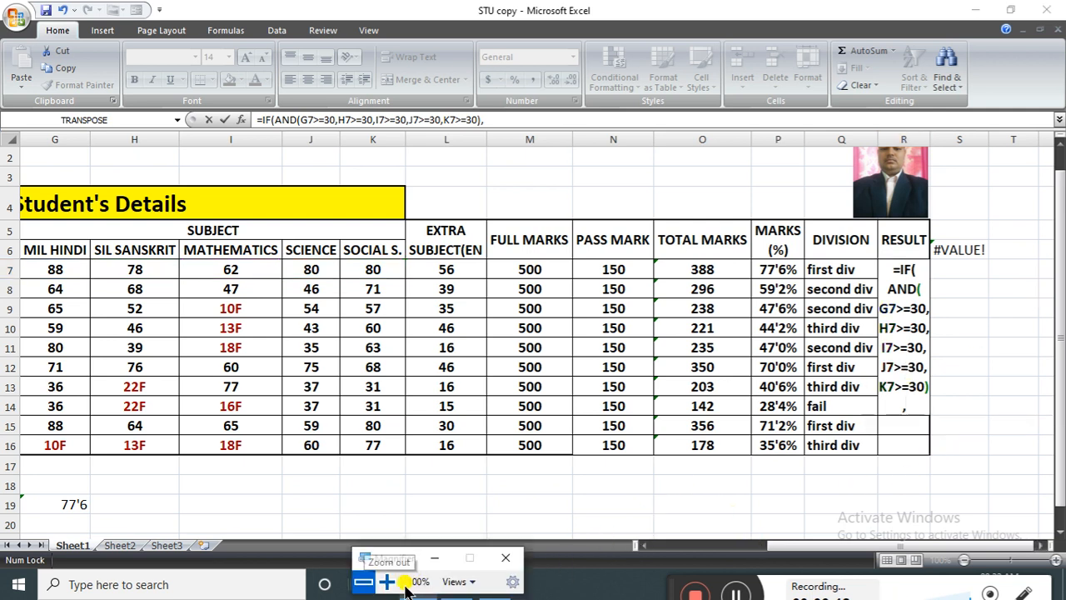
{"action": "left_click", "coordinate": [388, 583]}
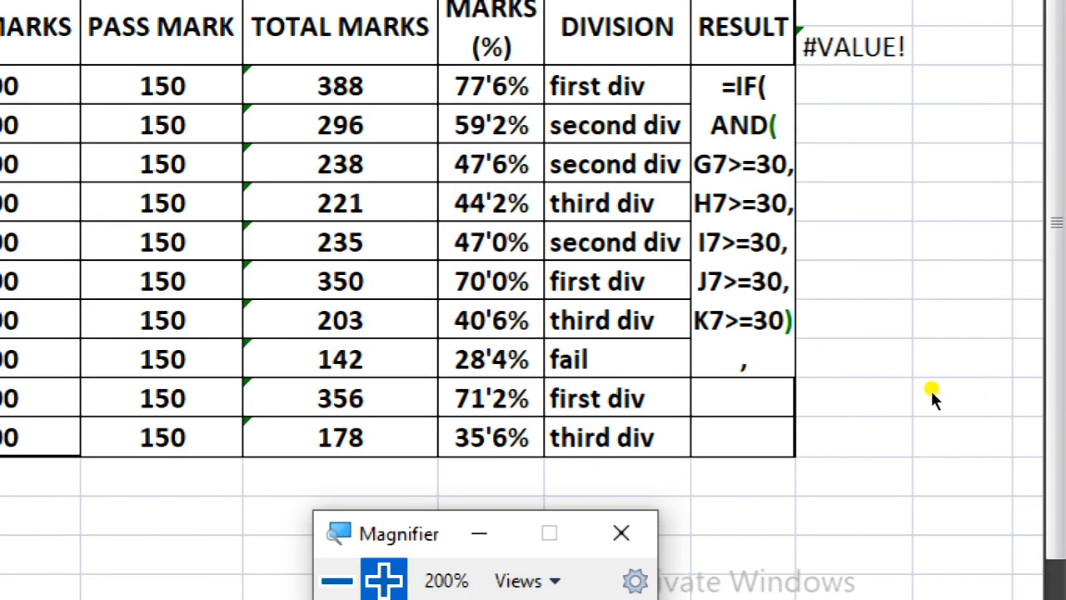
{"action": "left_click", "coordinate": [898, 395]}
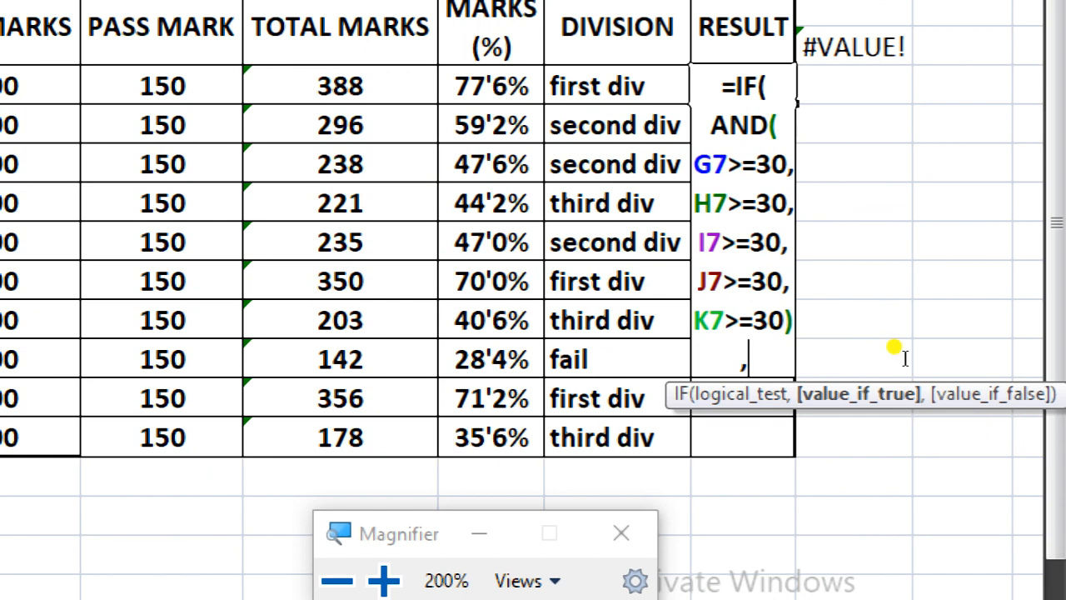
Set "PASS" as the value if true in the R7 formula
{"action": "type", "text": "\"psdd"}
{"action": "key", "text": "BackSpace"}
{"action": "key", "text": "BackSpace"}
{"action": "key", "text": "BackSpace"}
{"action": "key", "text": "BackSpace"}
{"action": "type", "text": "P"}
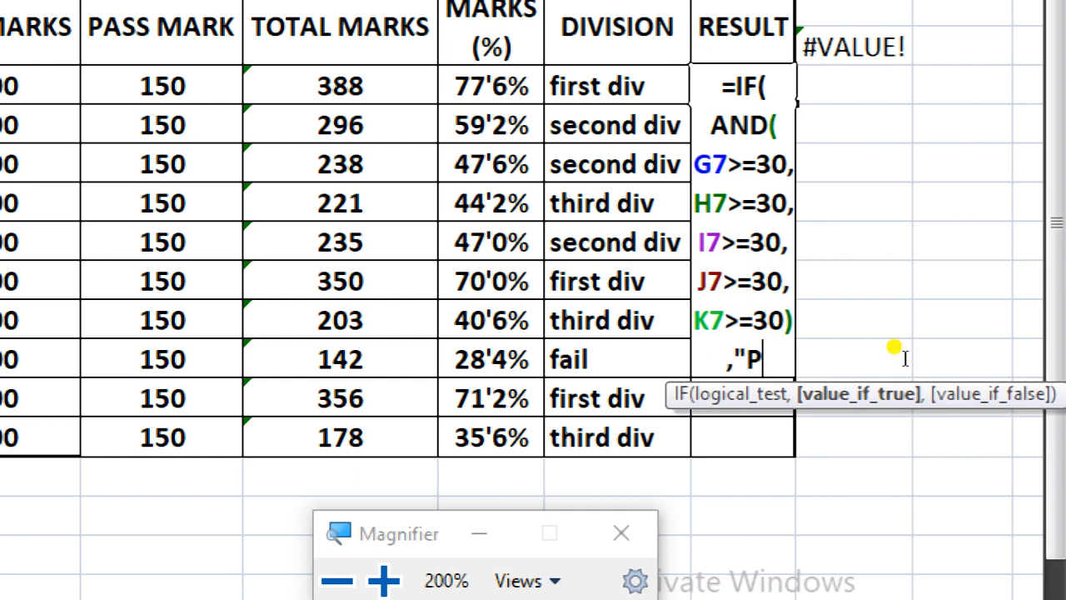
{"action": "type", "text": "ASS\"{"}
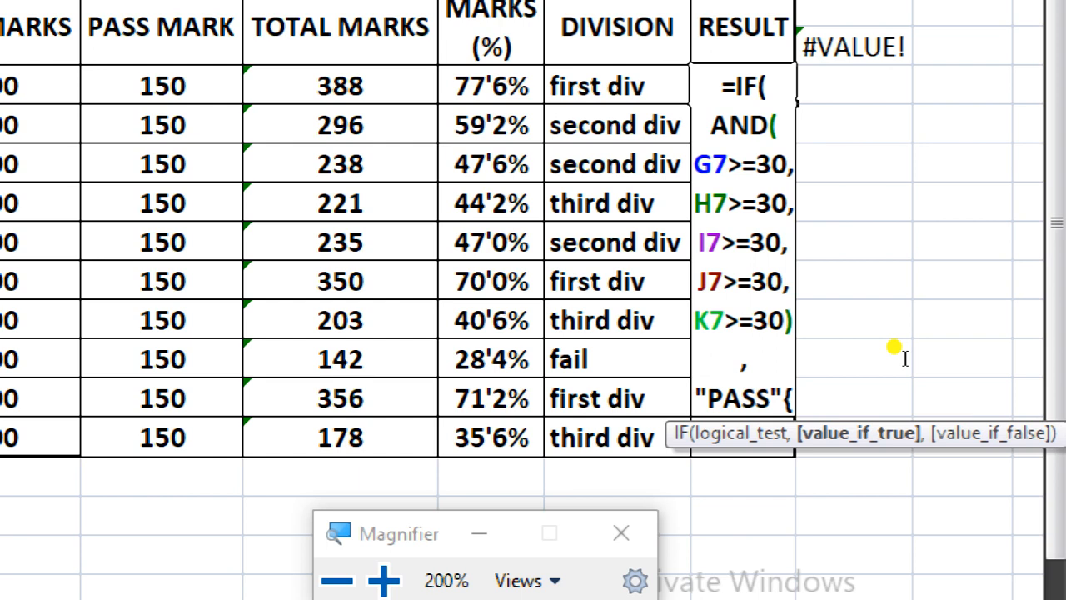
{"action": "key", "text": "BackSpace"}
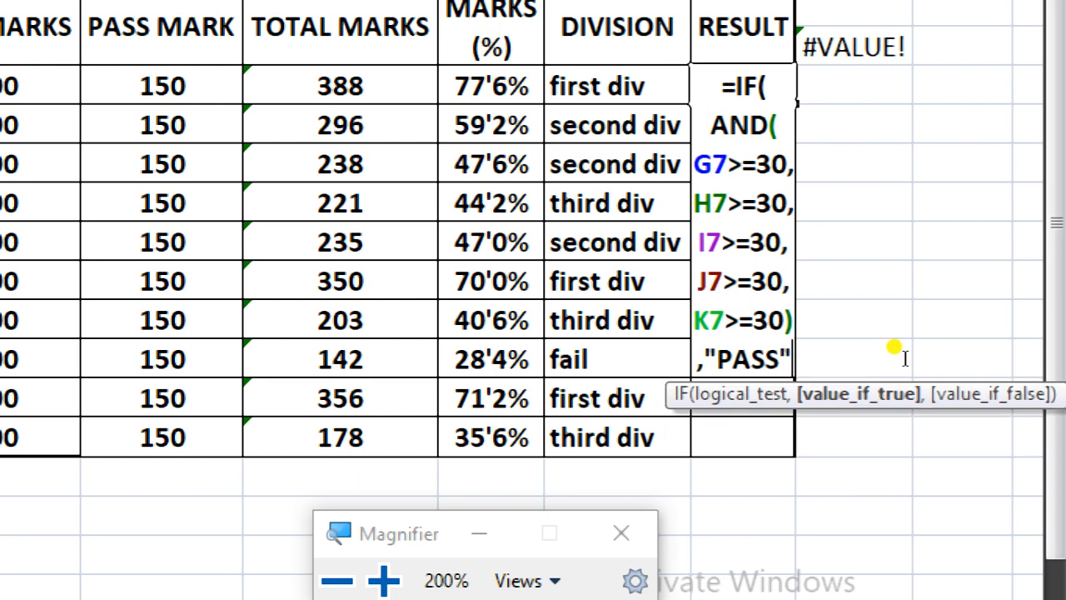
{"action": "type", "text": ","}
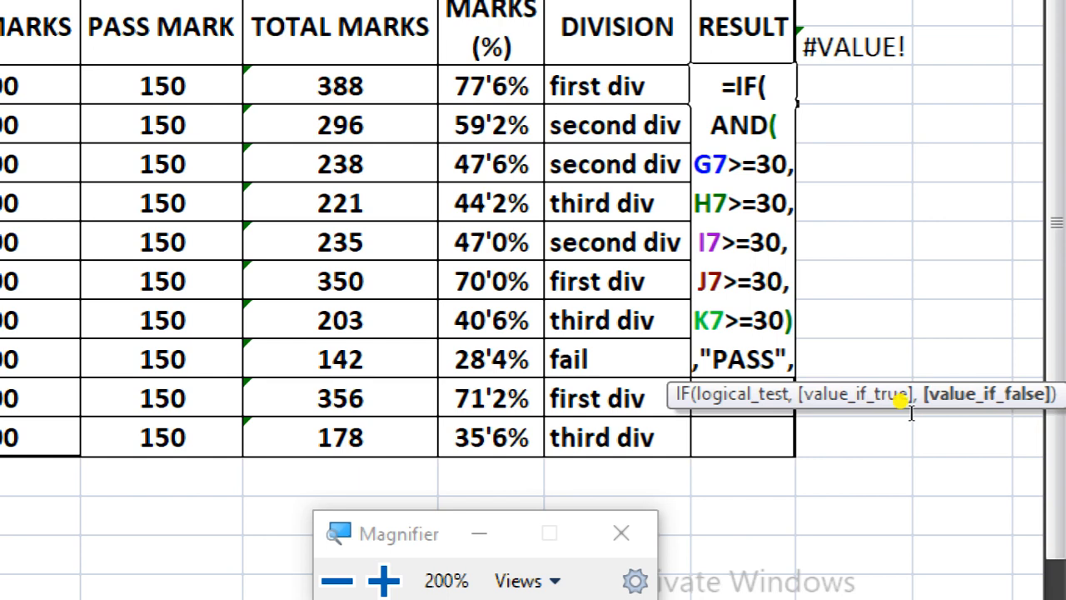
Set "FAIL" as the value if false and complete the IF formula in R7
{"action": "type", "text": "\"FA"}
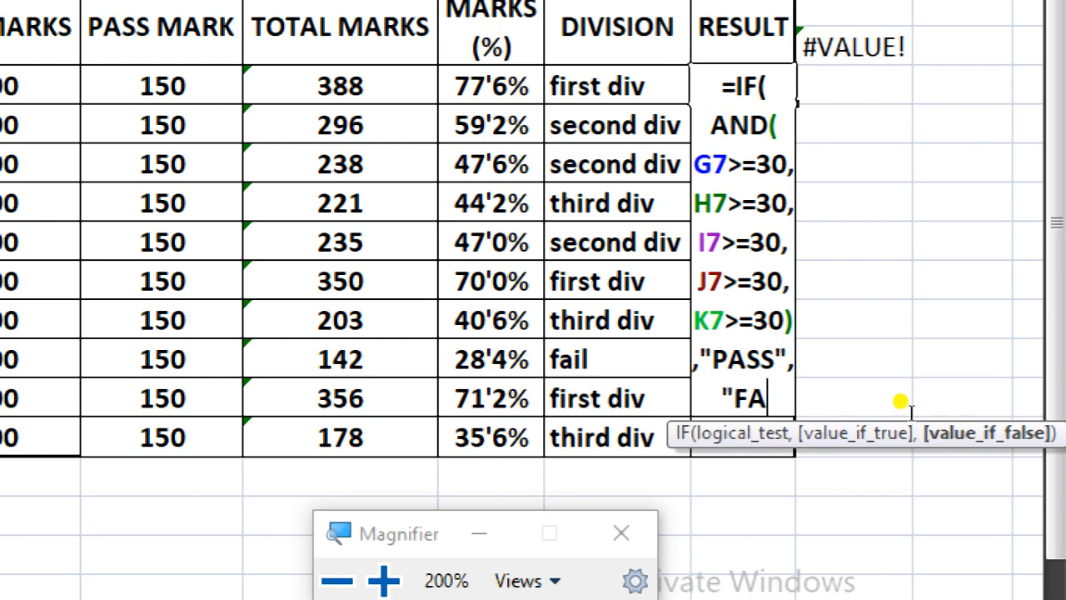
{"action": "type", "text": "IL\""}
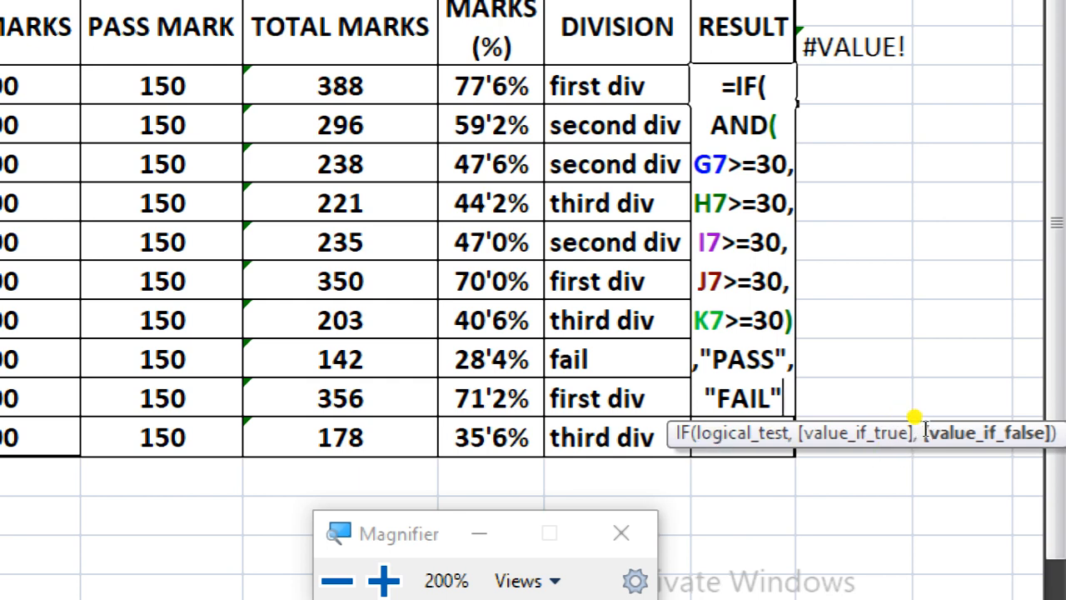
{"action": "type", "text": ")"}
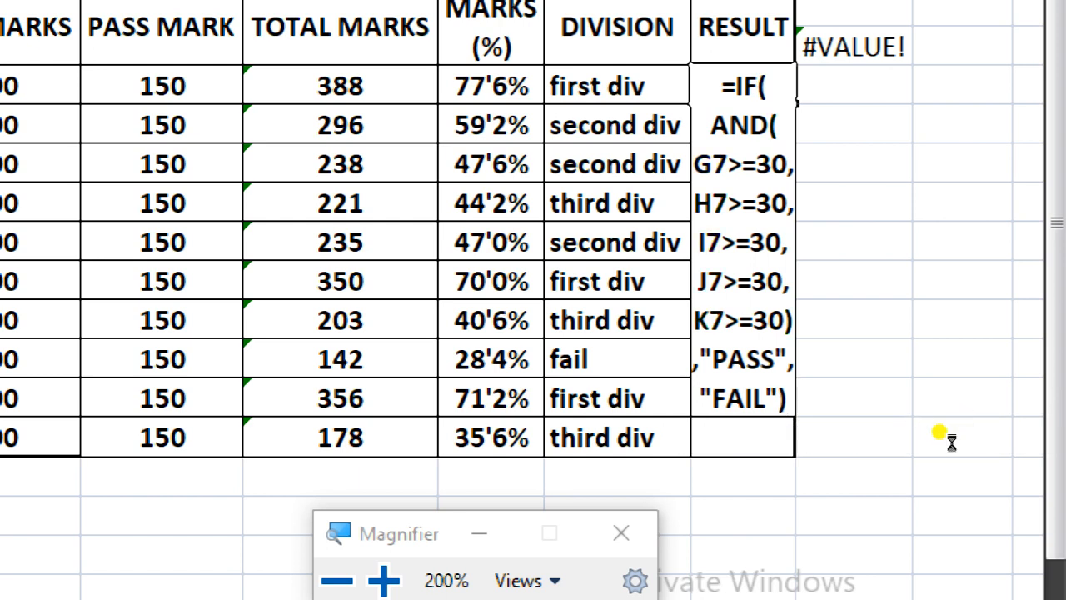
{"action": "key", "text": "Return"}
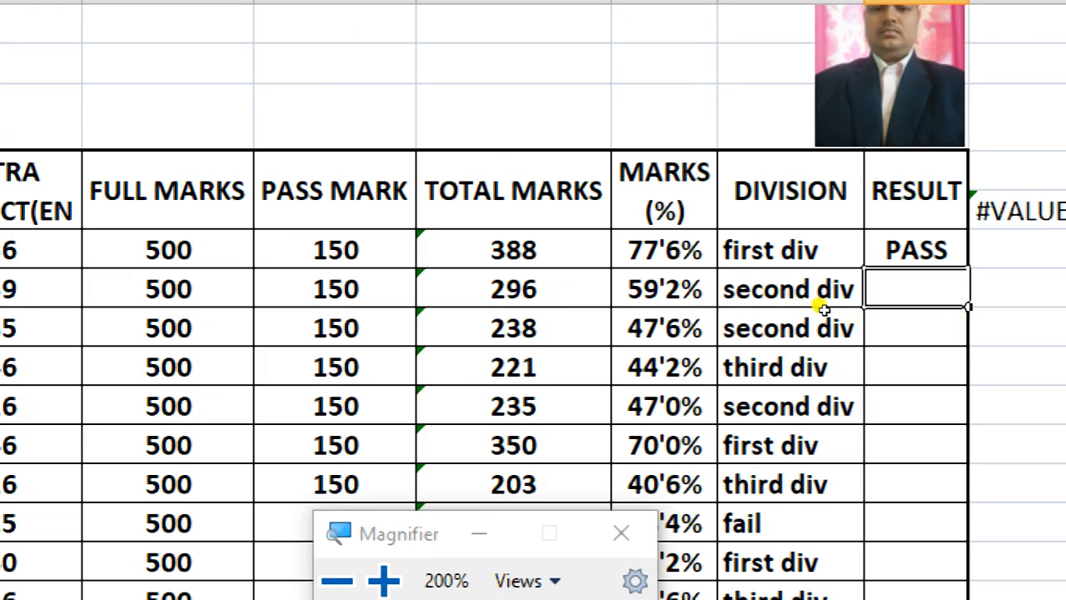
Start an IF formula with a nested AND function in R9, using G9>=30 as the first condition
{"action": "left_click", "coordinate": [896, 310]}
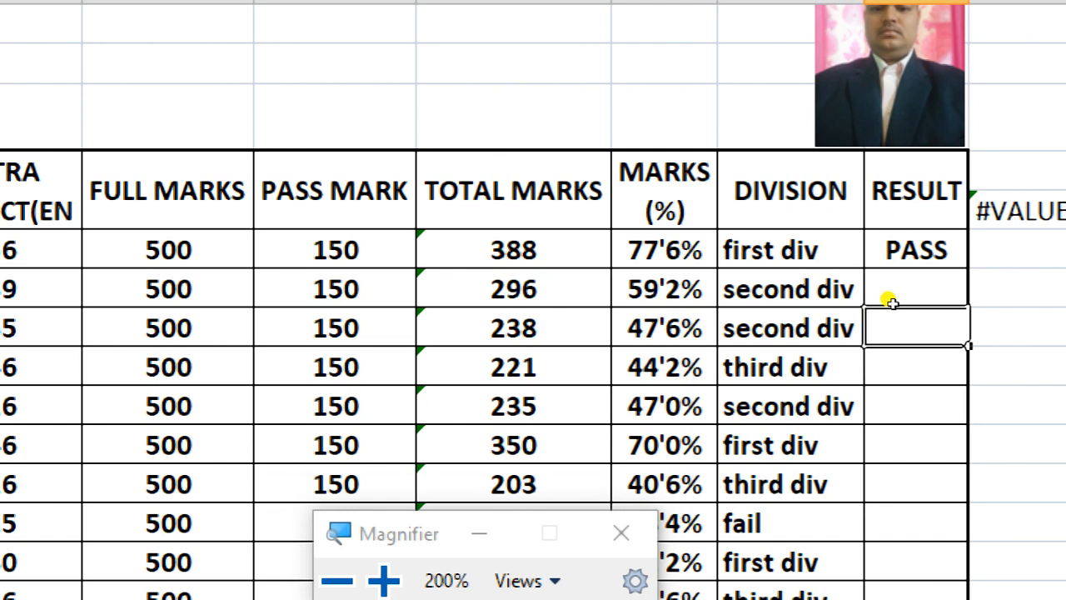
{"action": "type", "text": "=IF("}
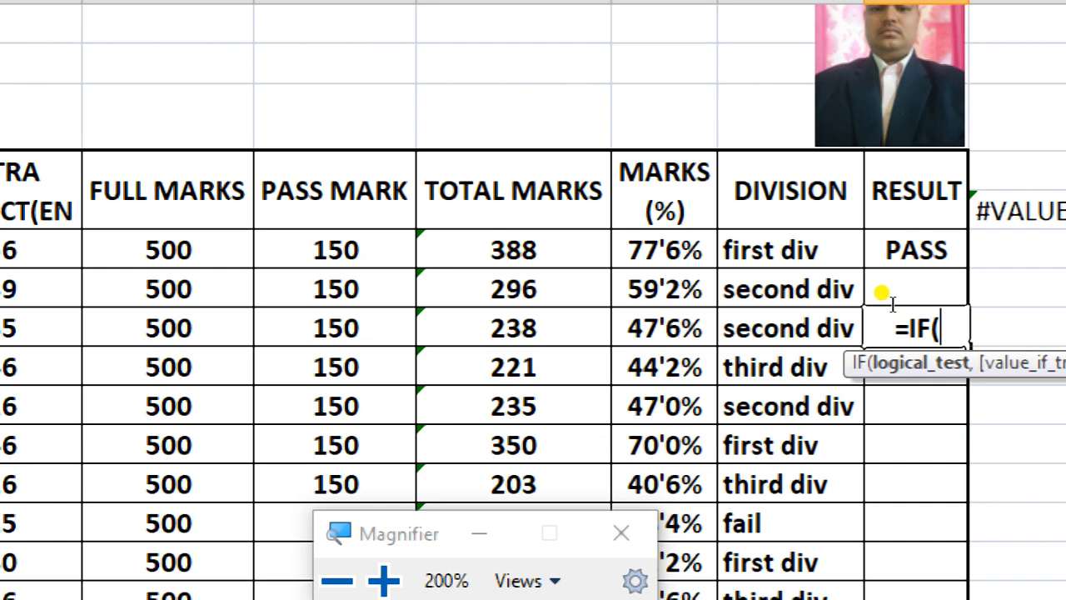
{"action": "type", "text": "AND"}
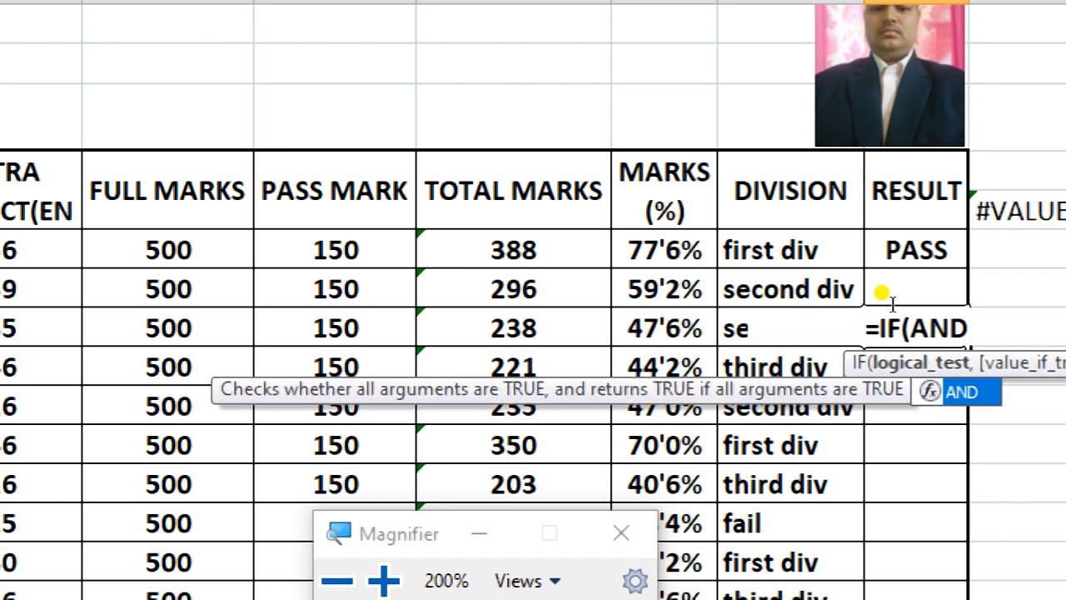
{"action": "type", "text": "("}
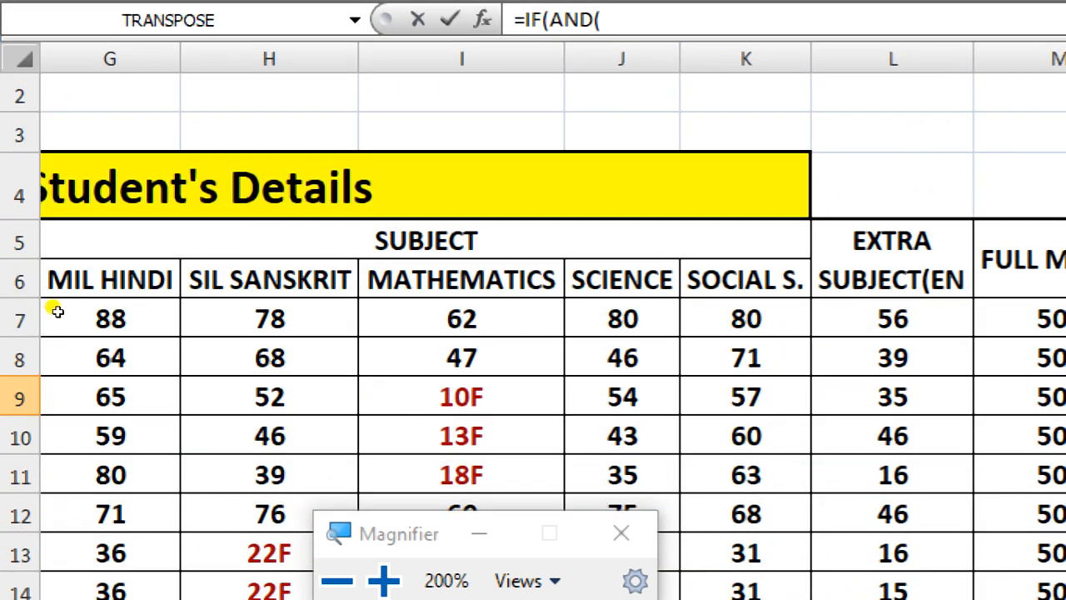
{"action": "left_click", "coordinate": [113, 396]}
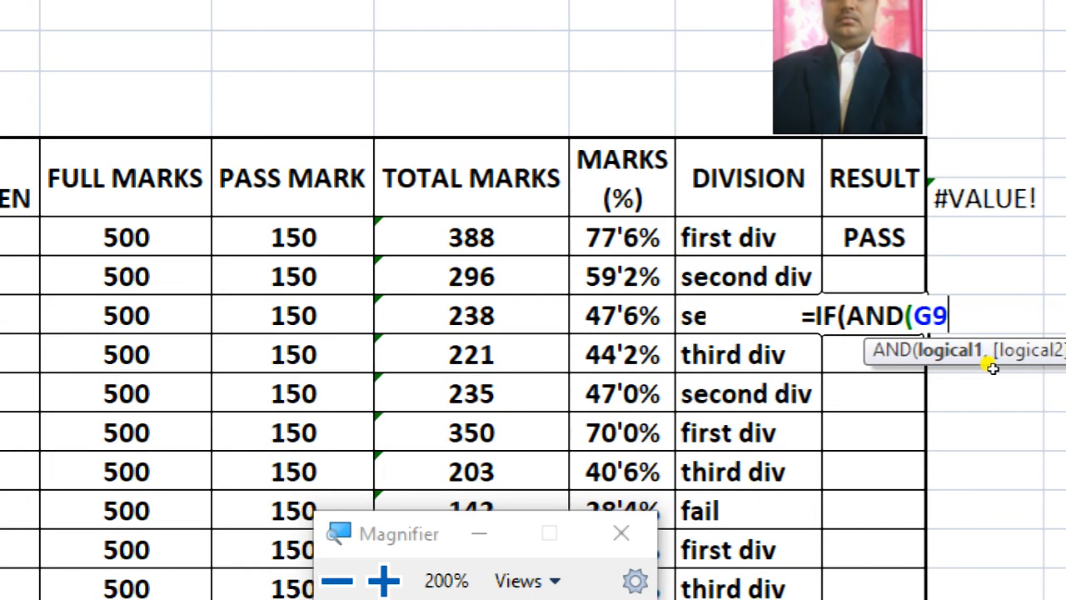
{"action": "type", "text": ">=30"}
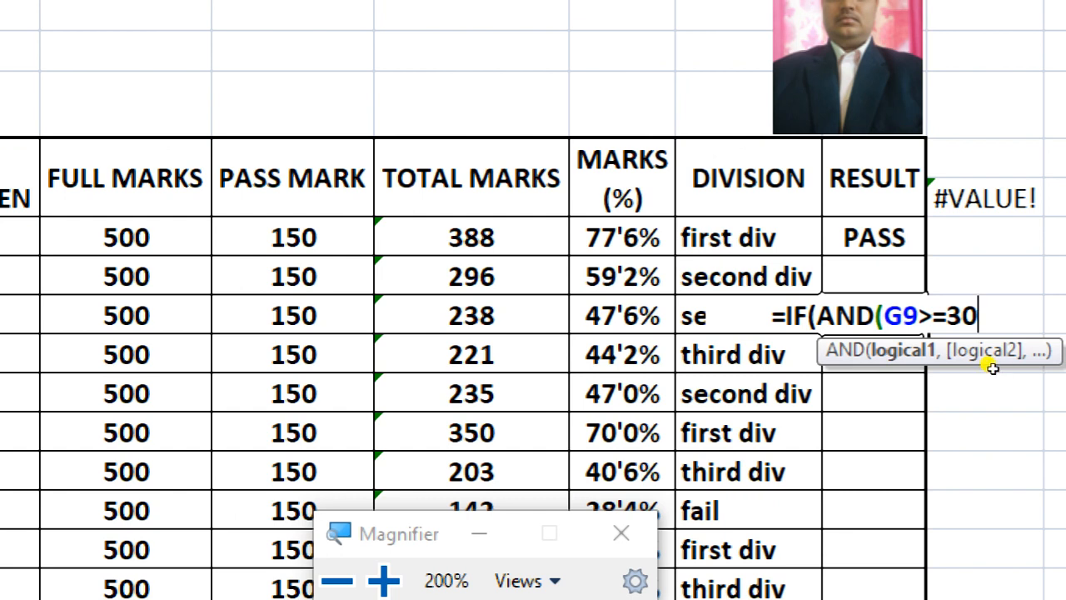
{"action": "type", "text": ","}
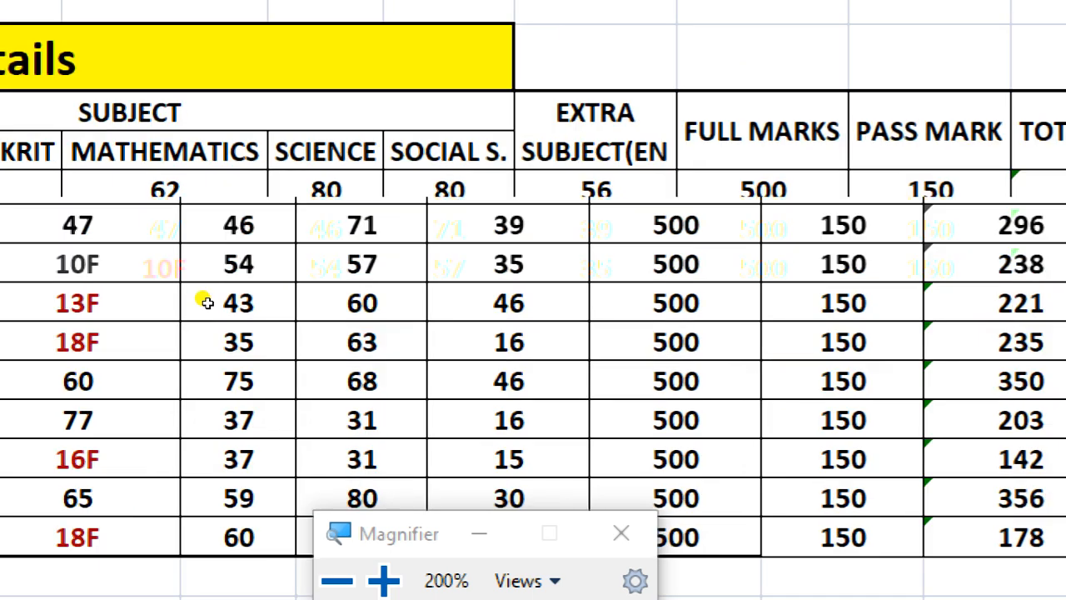
Add the conditions H9>=30, I9>=30, J9>=30 and K9>=30 to the R9 formula and close the AND function
{"action": "left_click", "coordinate": [83, 235]}
{"action": "left_click", "coordinate": [243, 236]}
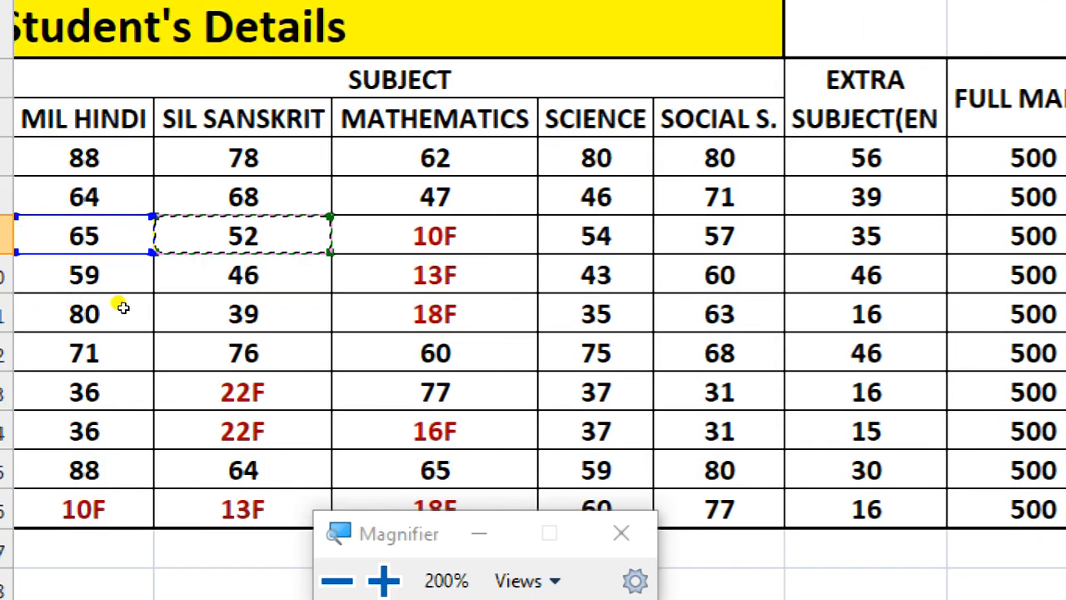
{"action": "type", "text": ","}
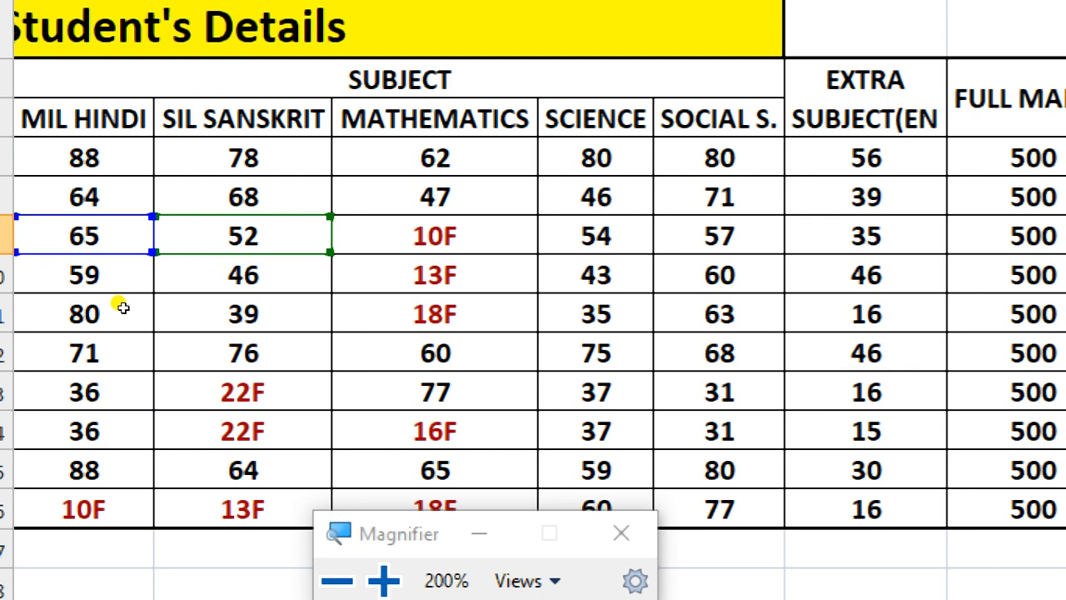
{"action": "left_click", "coordinate": [434, 236]}
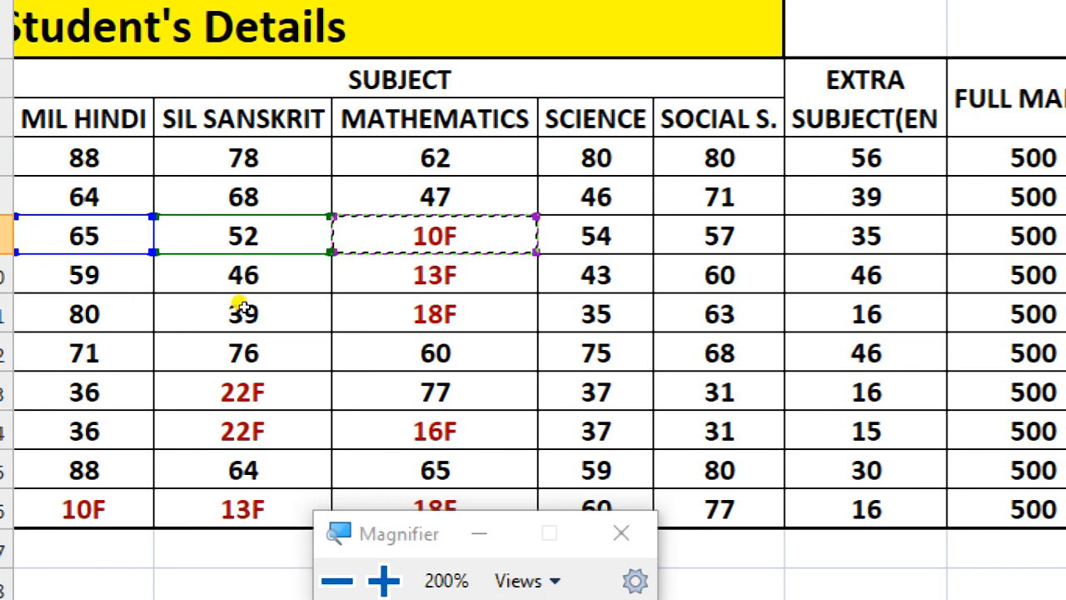
{"action": "type", "text": ","}
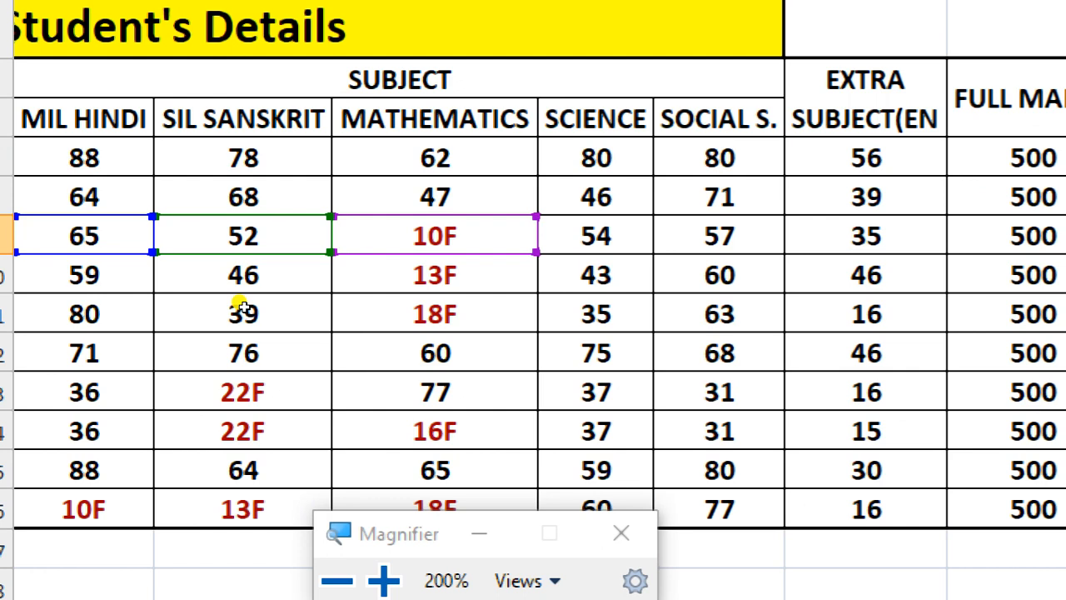
{"action": "left_click", "coordinate": [595, 236]}
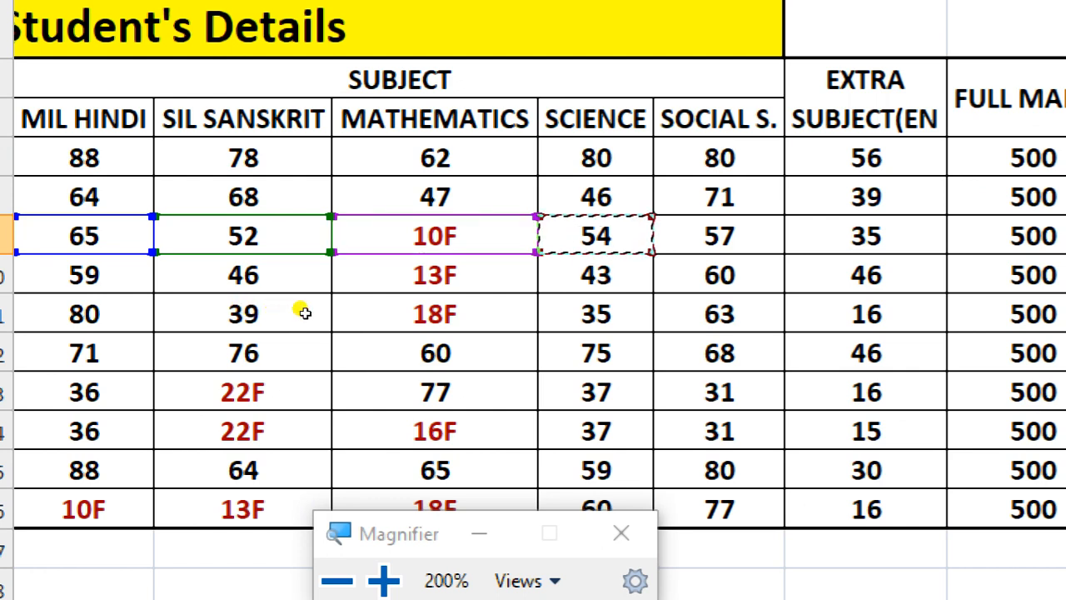
{"action": "type", "text": ","}
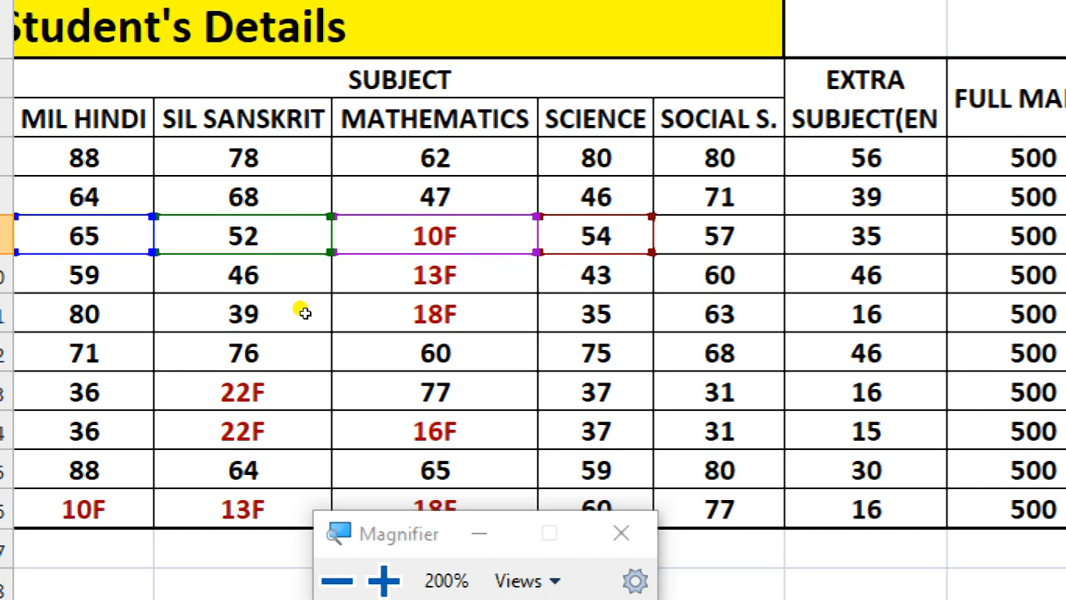
{"action": "left_click", "coordinate": [719, 236]}
{"action": "type", "text": ")"}
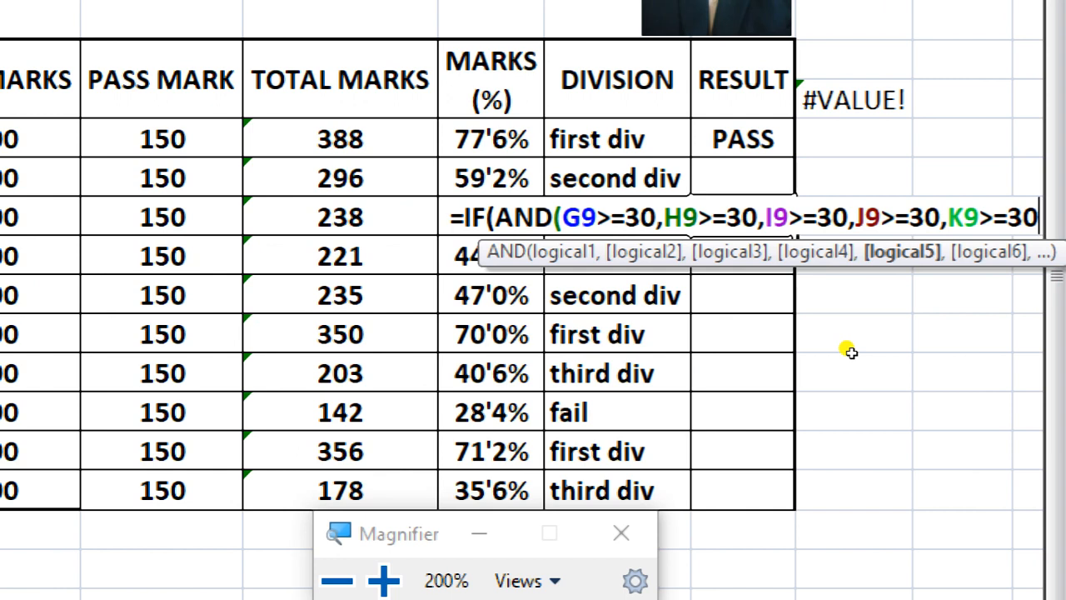
{"action": "type", "text": ")"}
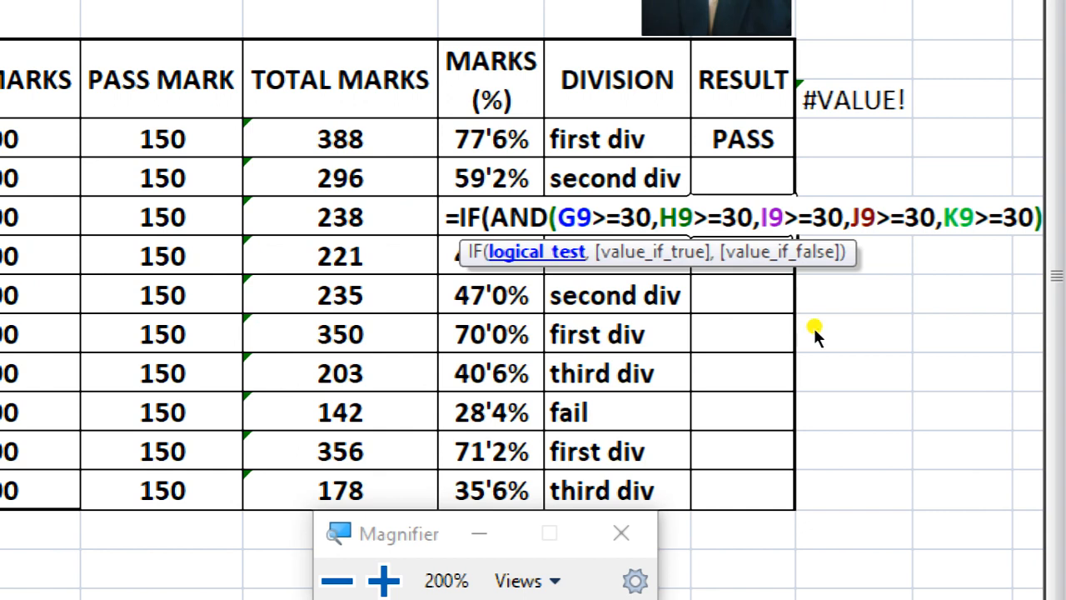
Set "PASS" as the value if true in the R9 formula
{"action": "type", "text": ",\""}
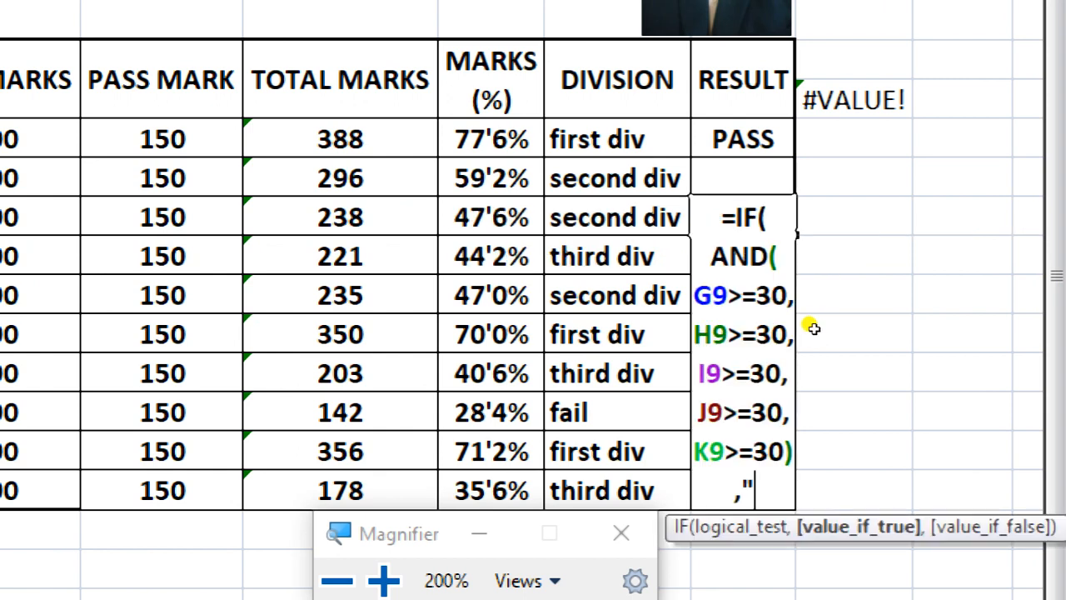
{"action": "type", "text": "PASS"}
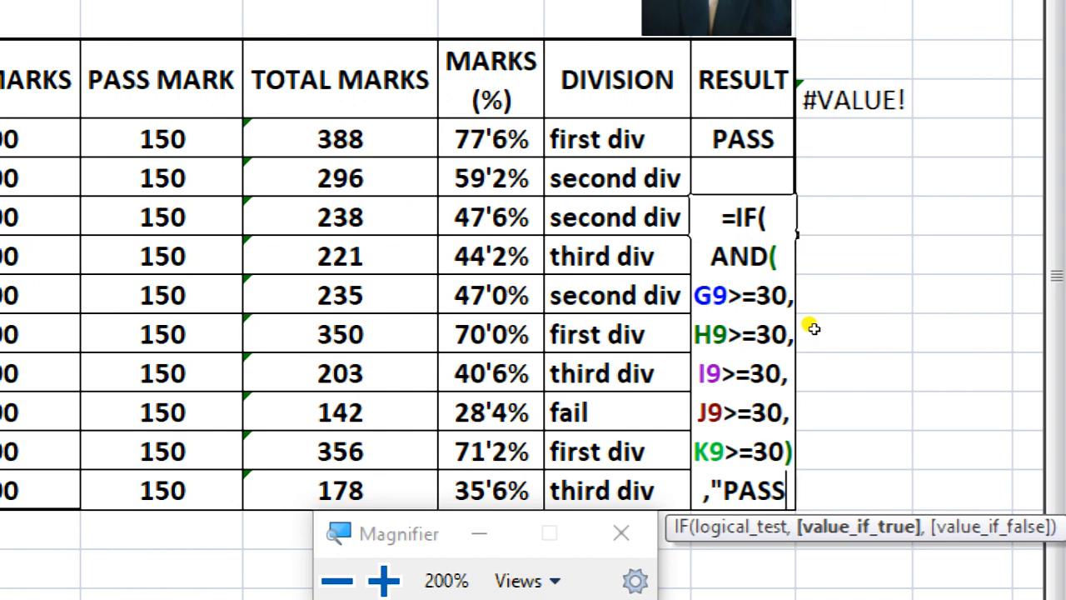
{"action": "type", "text": "\""}
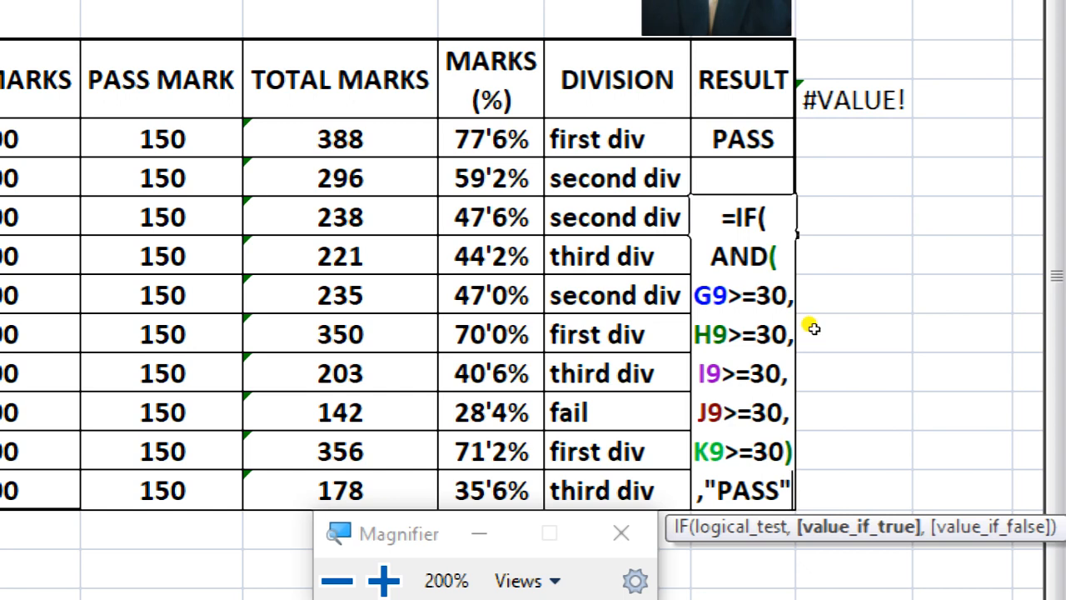
Replace the value if true in the R9 formula with "TRUE"
{"action": "key", "text": "BackSpace"}
{"action": "key", "text": "BackSpace"}
{"action": "key", "text": "BackSpace"}
{"action": "key", "text": "BackSpace"}
{"action": "key", "text": "BackSpace"}
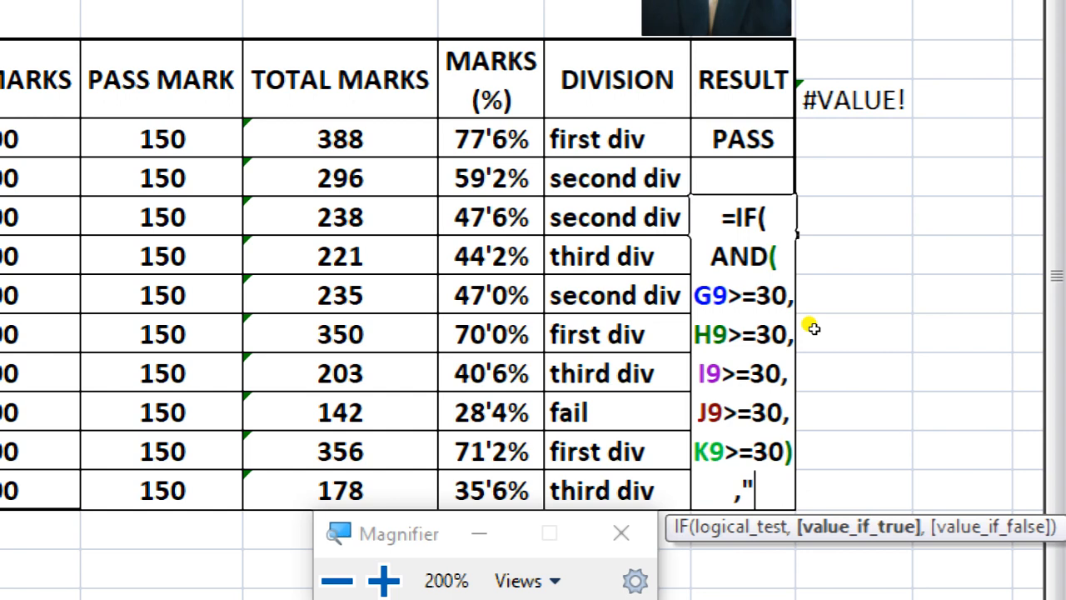
{"action": "type", "text": "TRUE"}
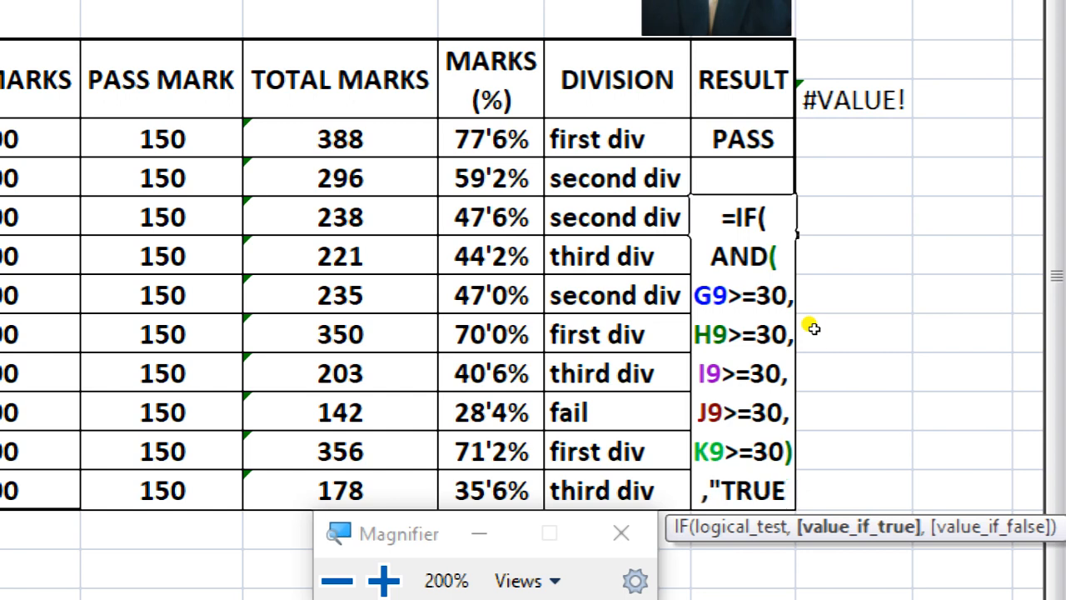
{"action": "type", "text": "\","}
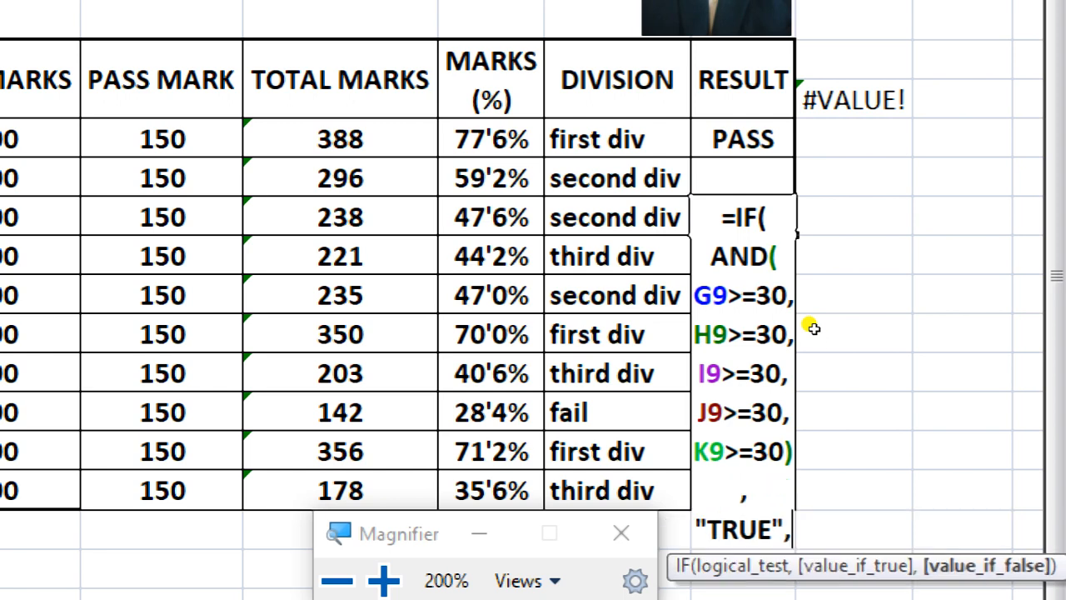
Set "FALSE" as the value if false and complete the IF formula in R9
{"action": "type", "text": "\"FA"}
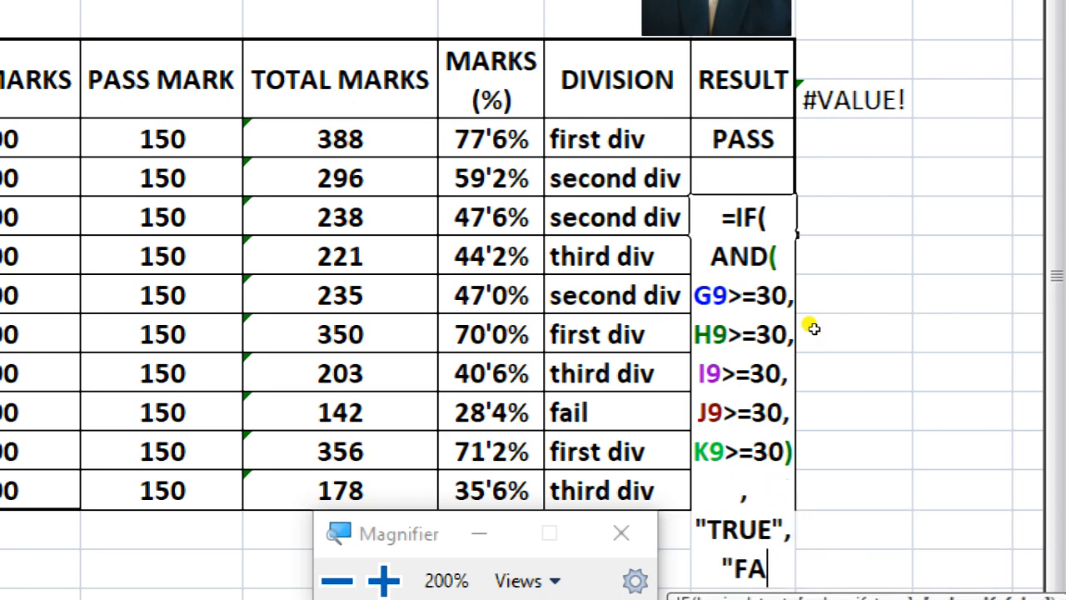
{"action": "type", "text": "L"}
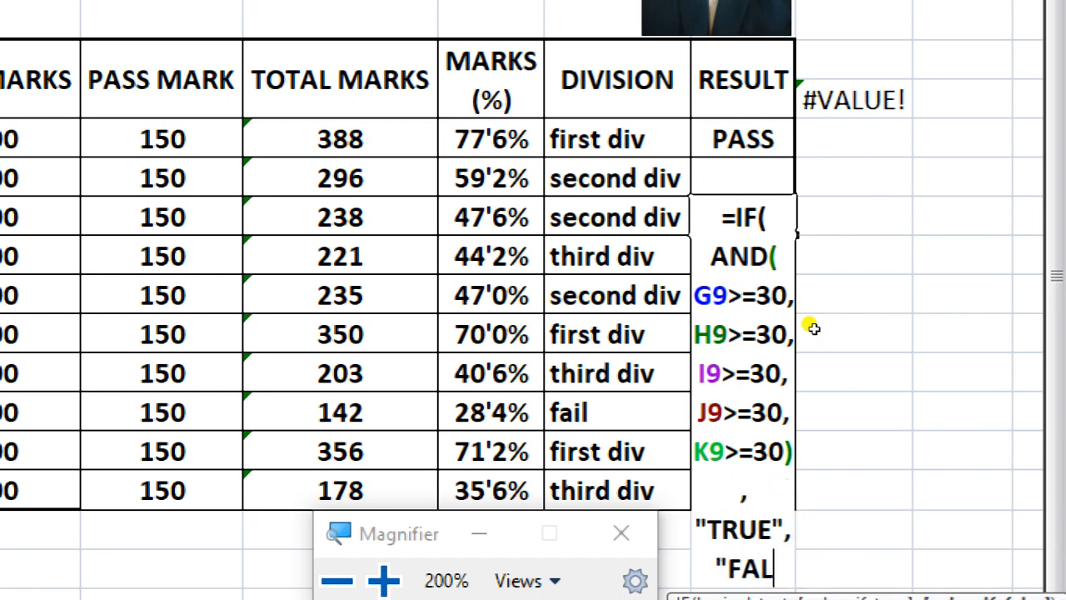
{"action": "type", "text": "SE"}
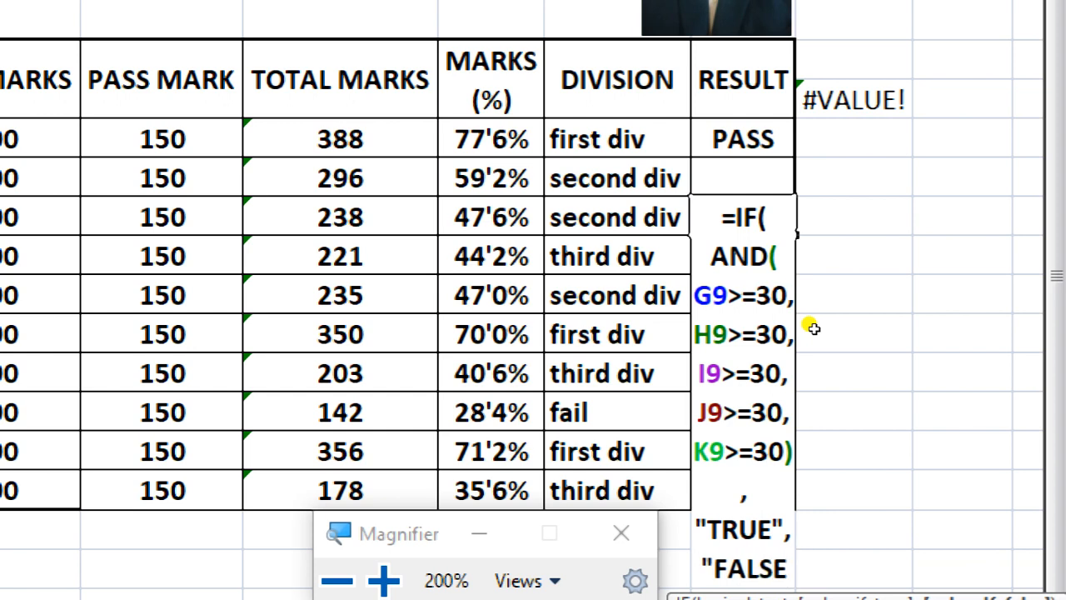
{"action": "type", "text": "\""}
{"action": "type", "text": ")"}
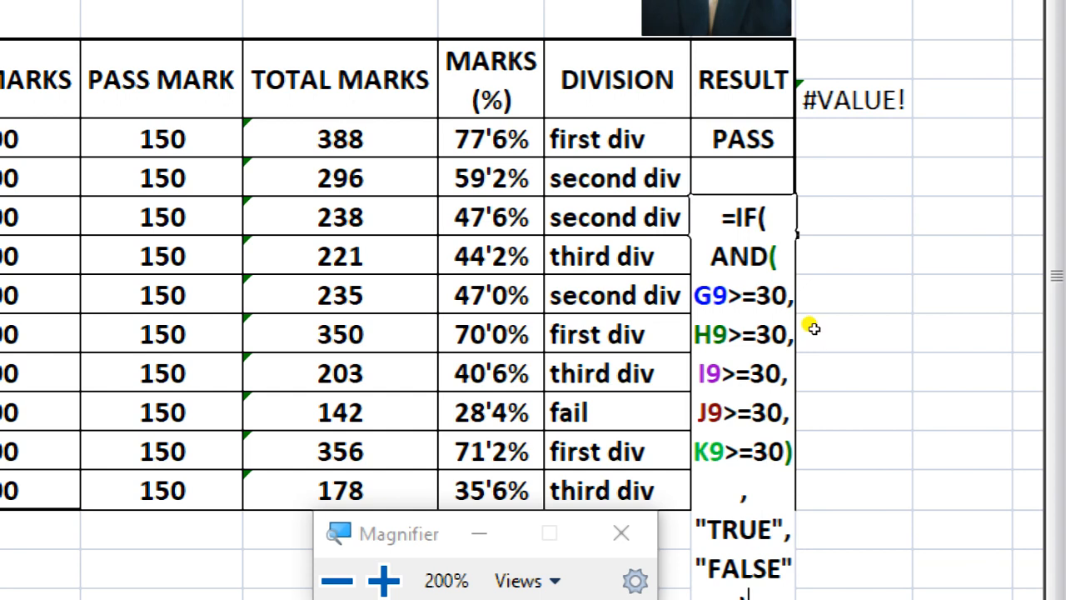
{"action": "key", "text": "Return"}
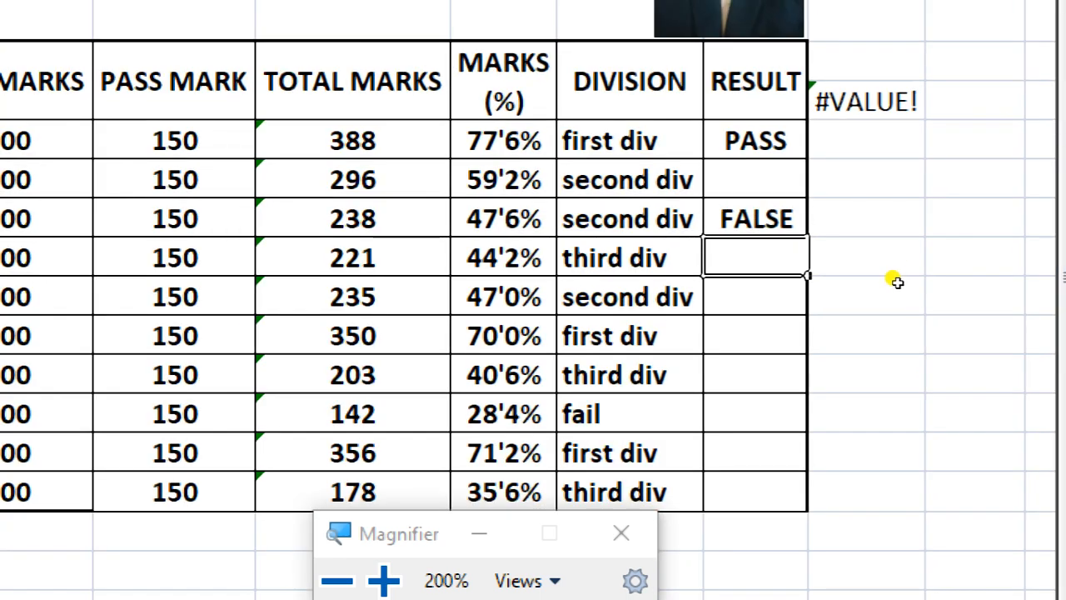
Fill the PASS/FAIL formula from R7 down the RESULT column to R16
{"action": "key", "text": "Up"}
{"action": "key", "text": "Up"}
{"action": "key", "text": "Up"}
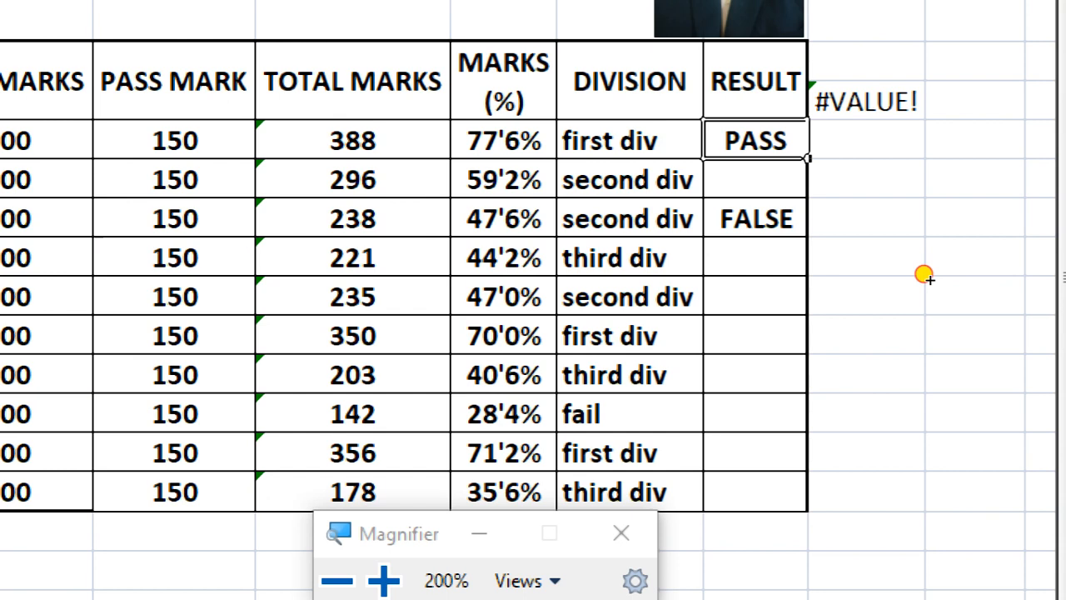
{"action": "left_click_drag", "start_coordinate": [924, 275], "coordinate": [946, 460]}
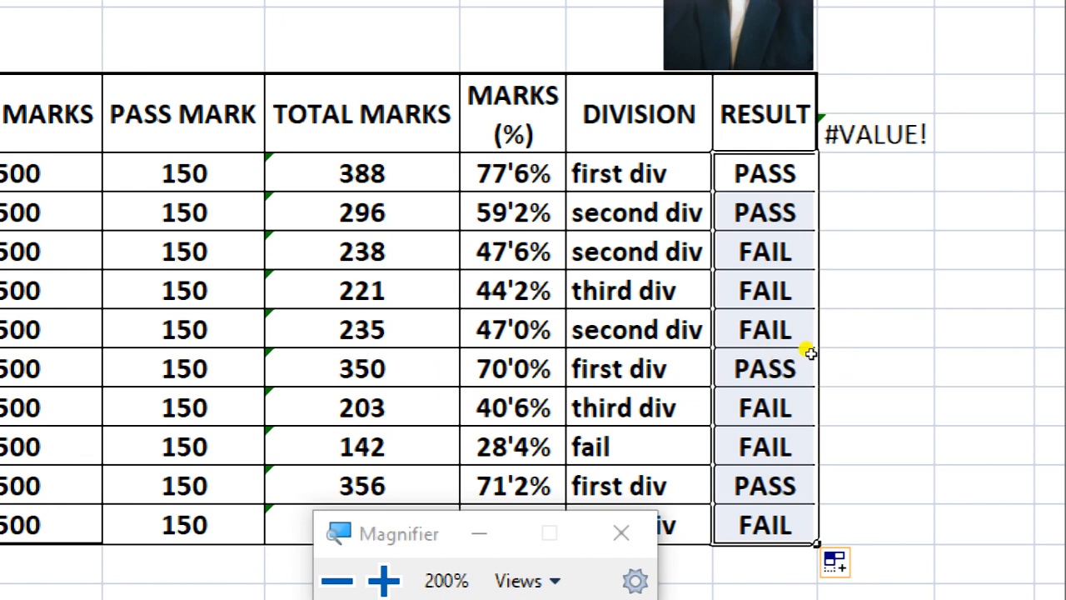
Reduce the Magnifier's screen enlargement to 100%
{"action": "left_click", "coordinate": [750, 449]}
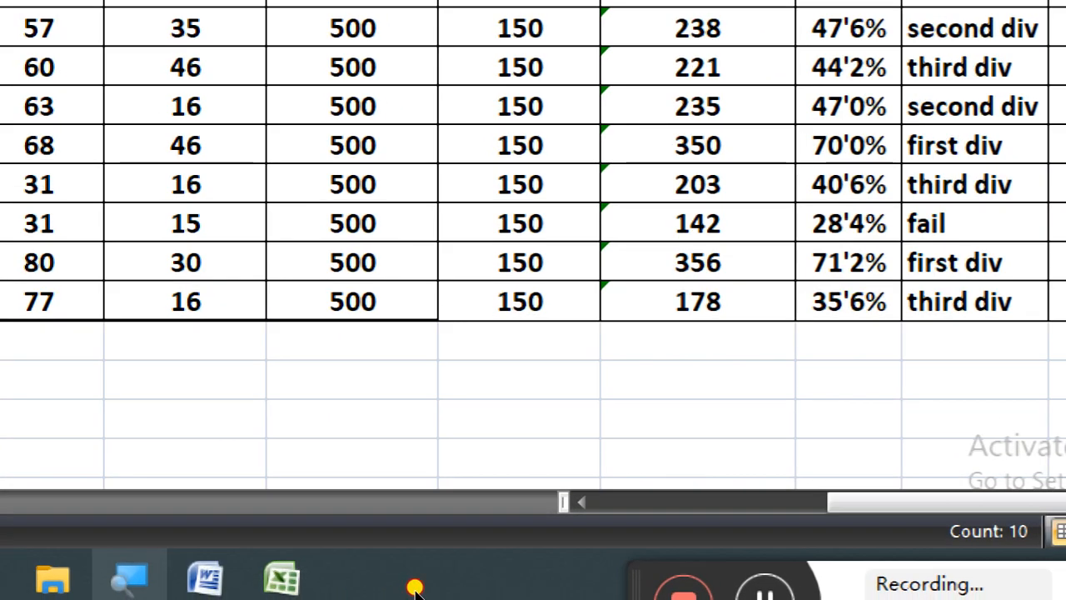
{"action": "left_click", "coordinate": [413, 586]}
{"action": "left_click", "coordinate": [337, 564]}
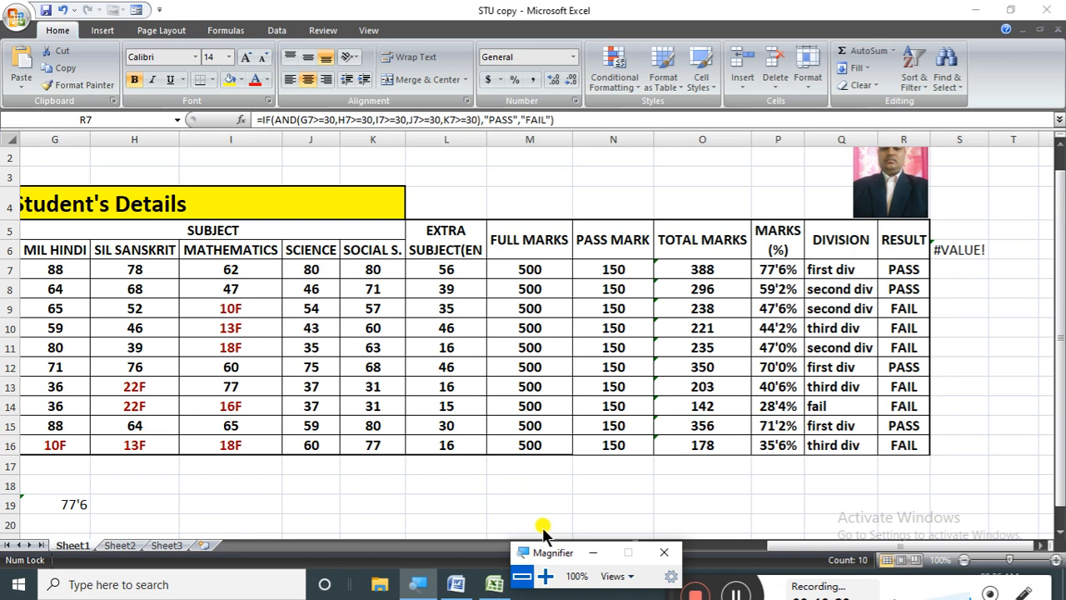
{"action": "left_click_drag", "start_coordinate": [776, 554], "coordinate": [617, 536]}
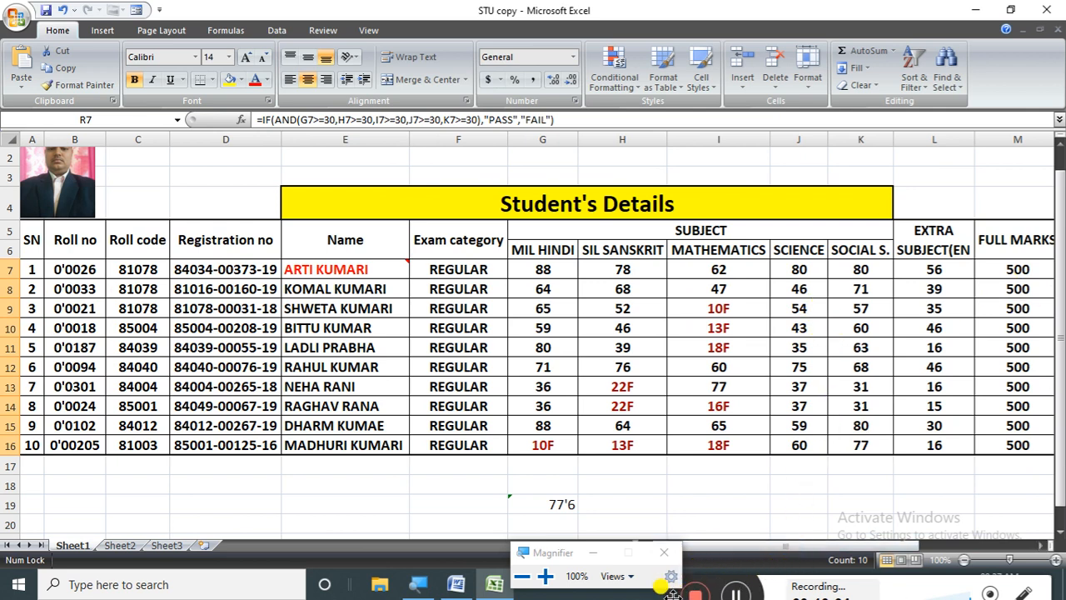
{"action": "mouse_move", "coordinate": [724, 579]}
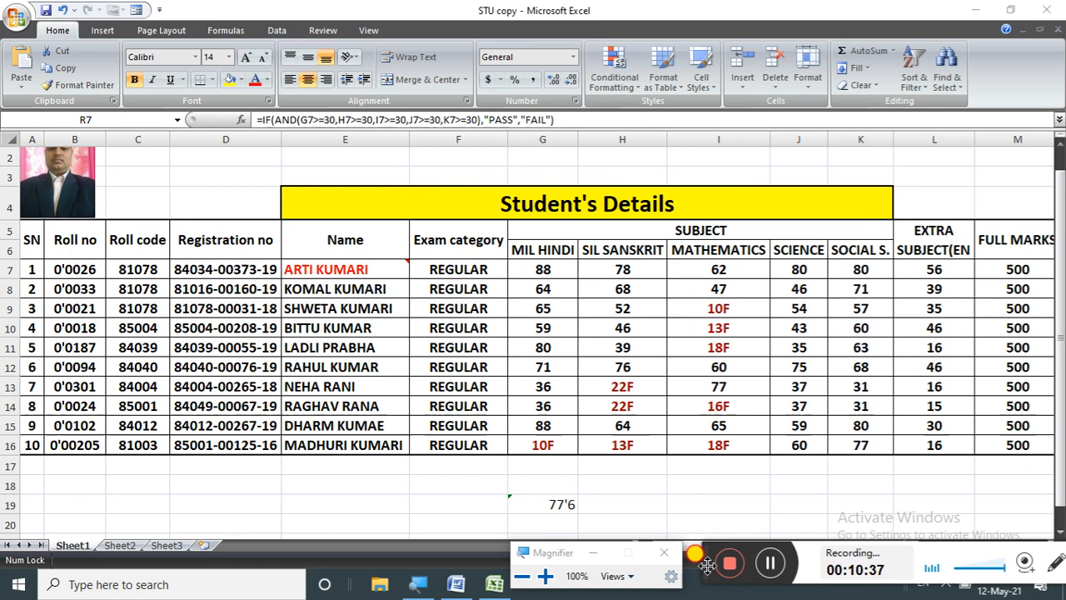